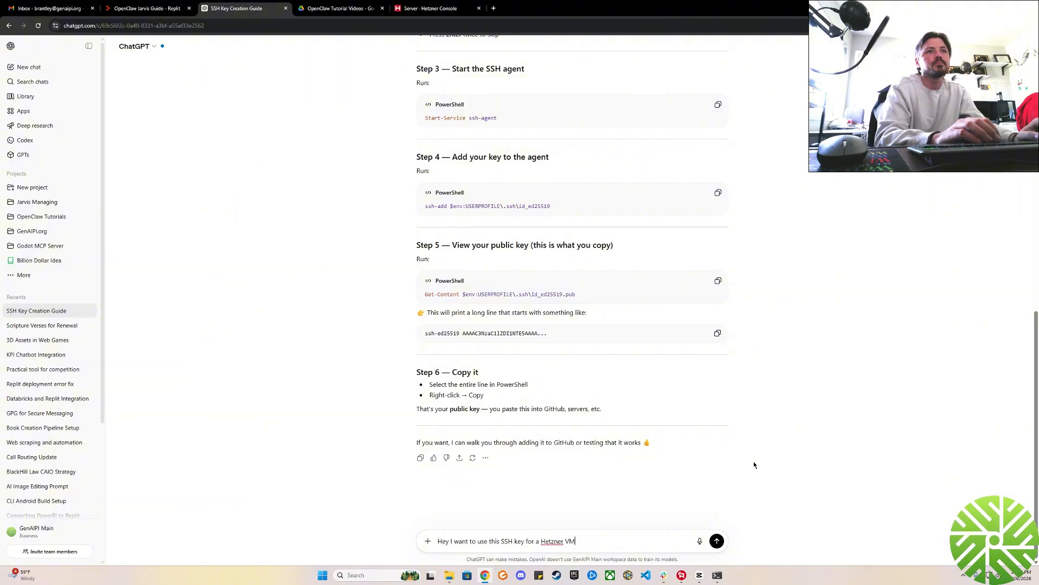
Send ChatGPT the message "Hey I want to use this SSH key for a Hetzner Virtual Machine. walk me through this".
key(BackSpace)
text(irtual)
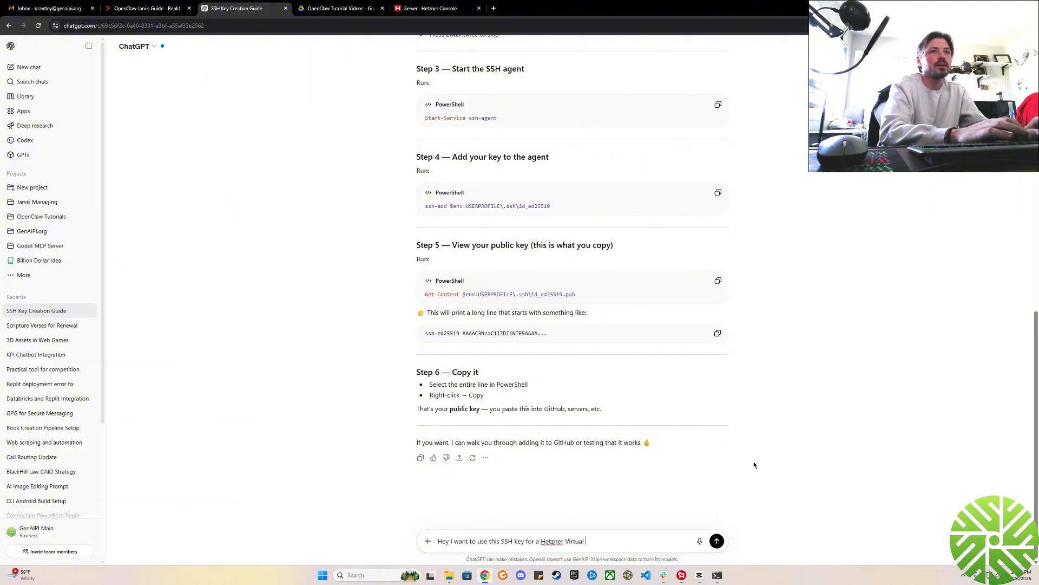
text( Machine. )
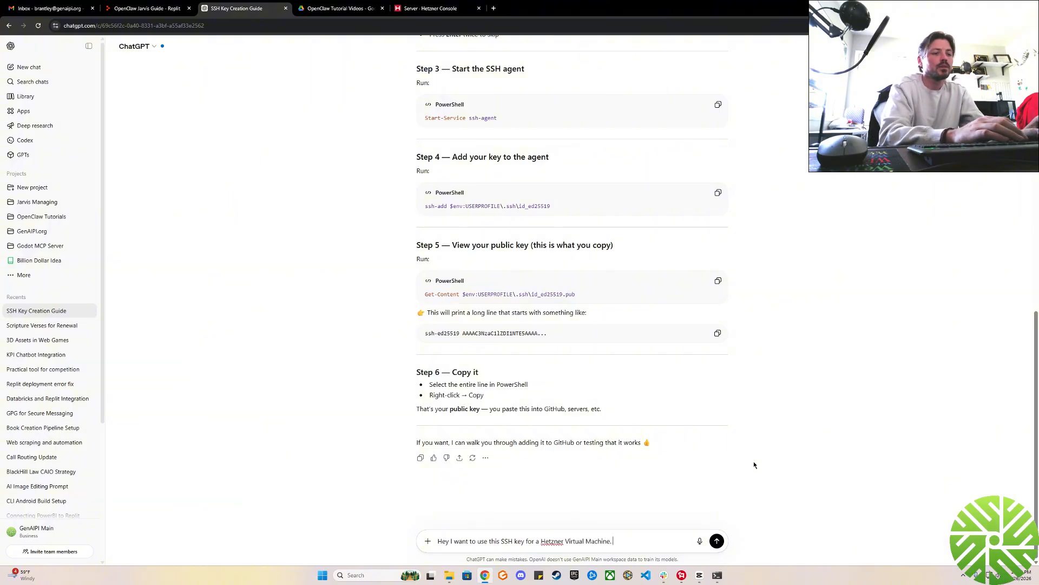
text(walk me though t)
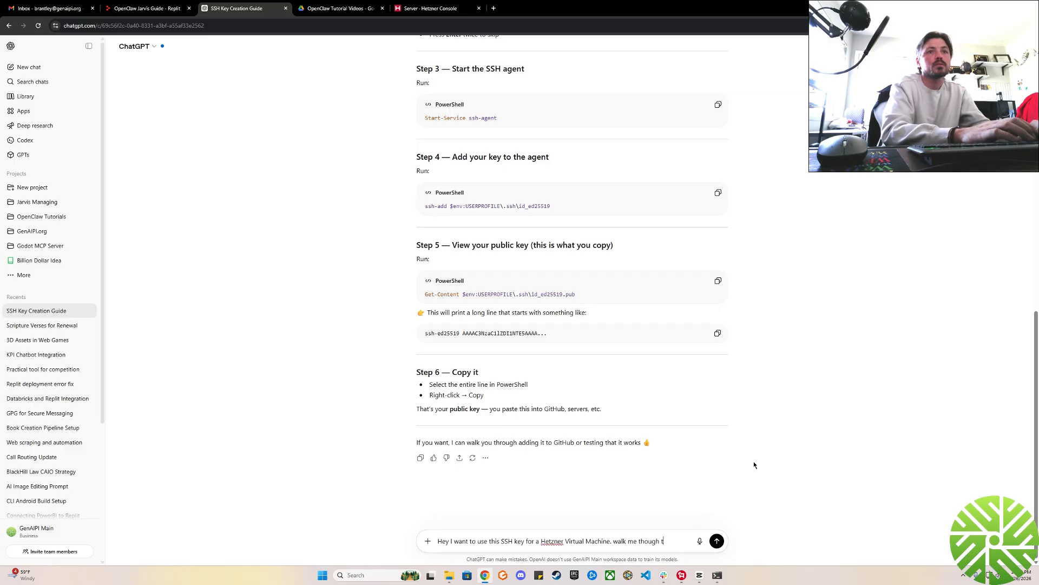
key(BackSpace)
key(BackSpace)
key(BackSpace)
key(BackSpace)
key(BackSpace)
key(BackSpace)
text(rou)
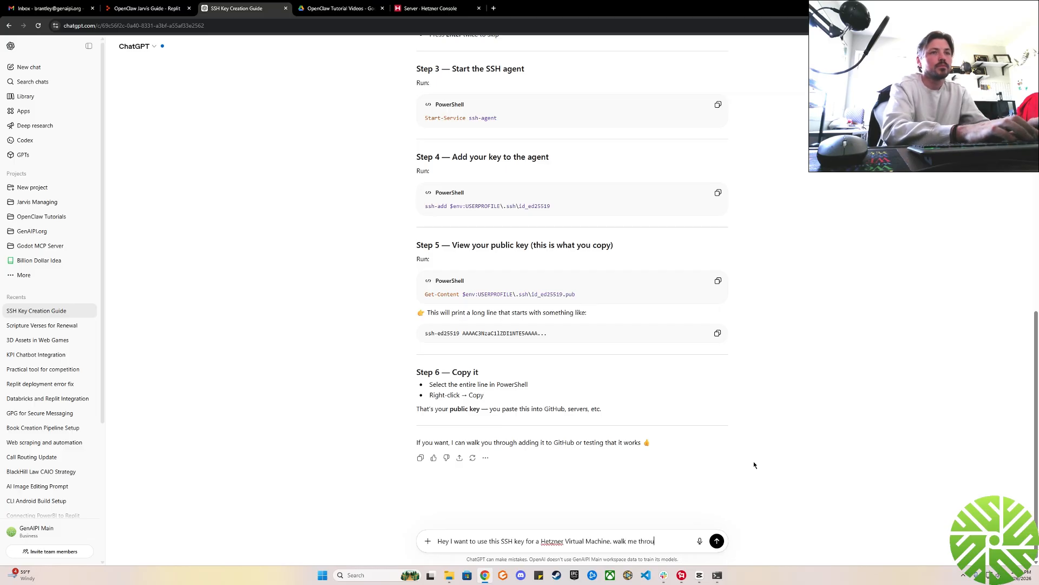
text(gh this)
key(Return)
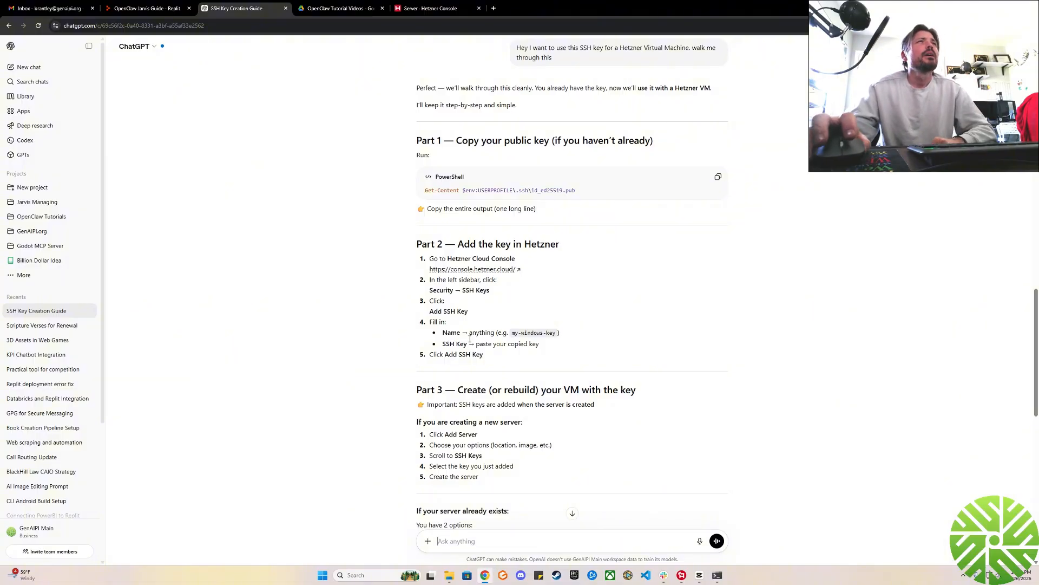
Read ChatGPT's instructions on copying the public key and using it in Hetzner, and check the Prerequisites slide in Replit.
scroll(387, 144, down, 1)
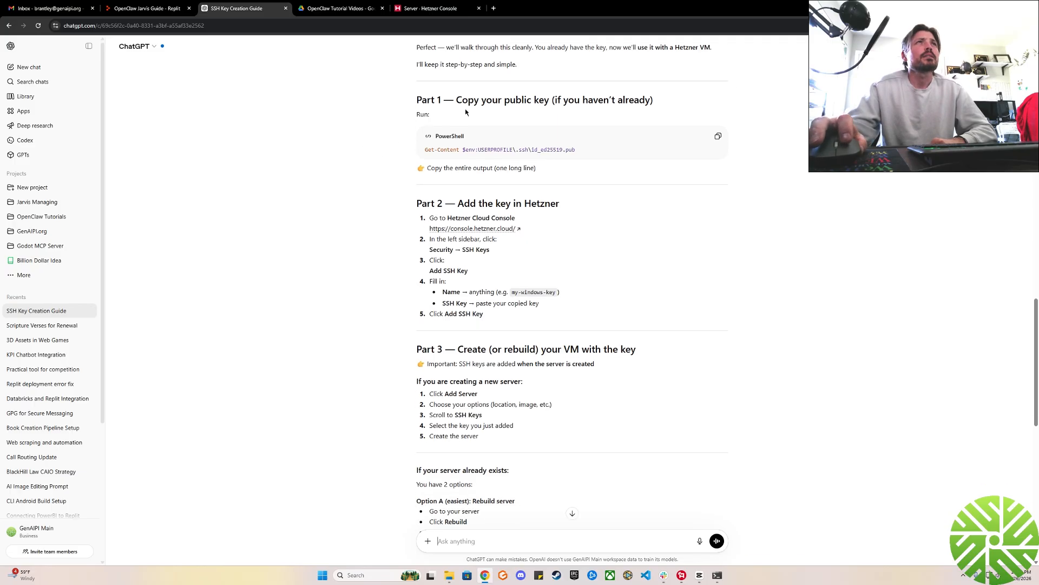
drag(468, 99, 630, 100)
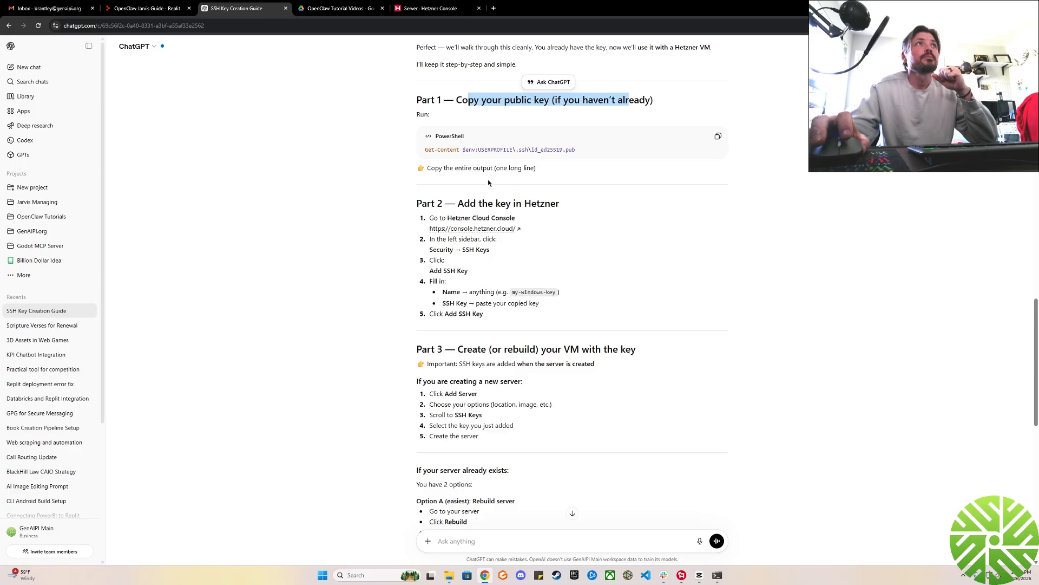
drag(425, 150, 578, 152)
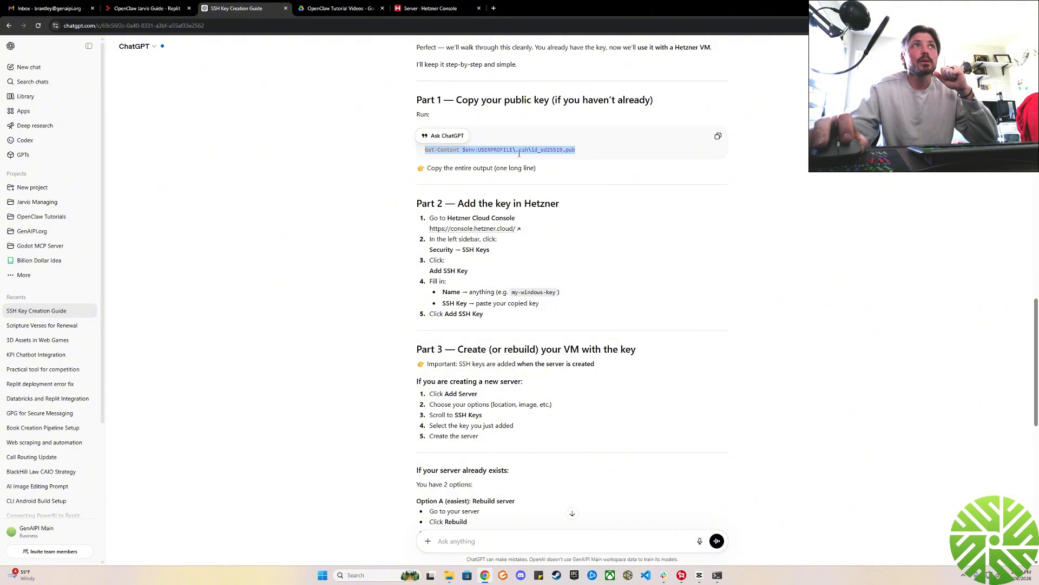
drag(531, 149, 566, 151)
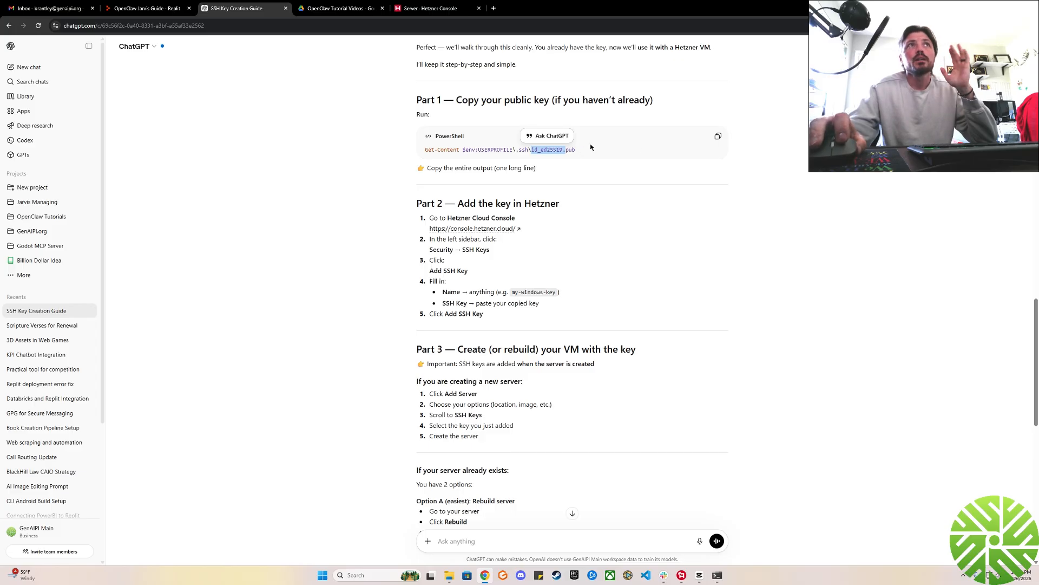
click(570, 184)
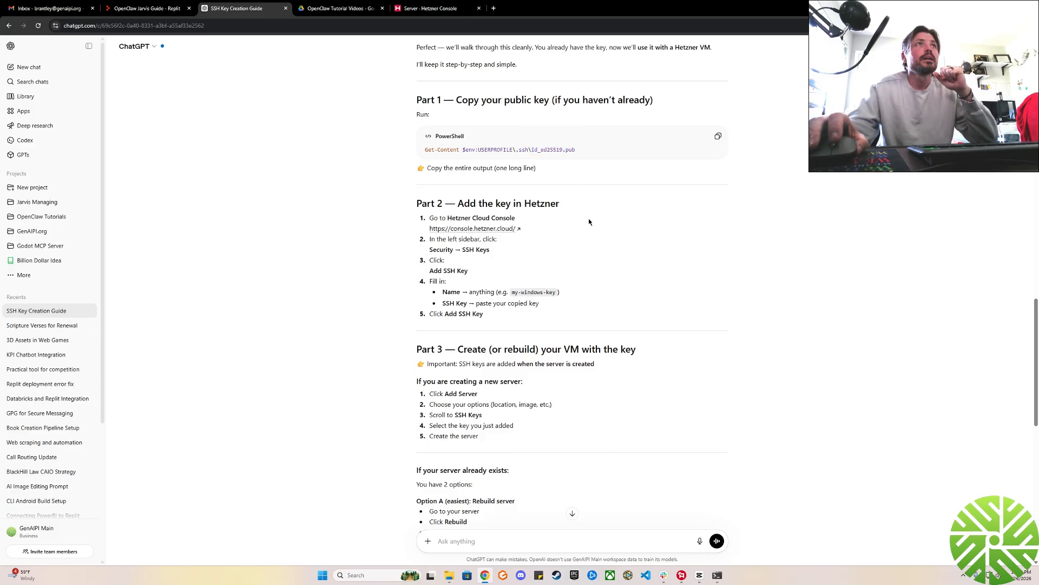
scroll(589, 221, down, 1)
scroll(588, 222, down, 1)
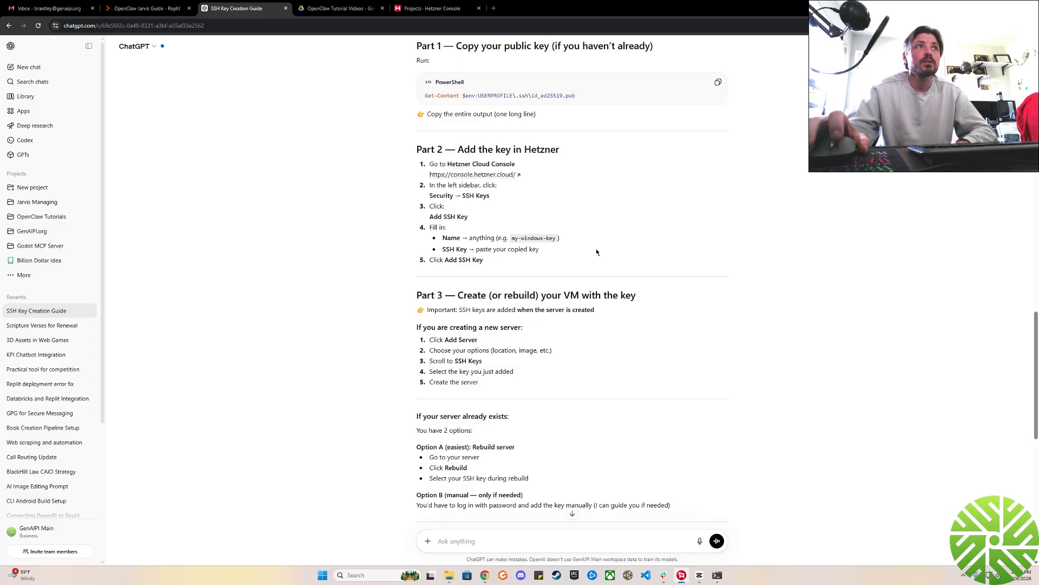
click(156, 12)
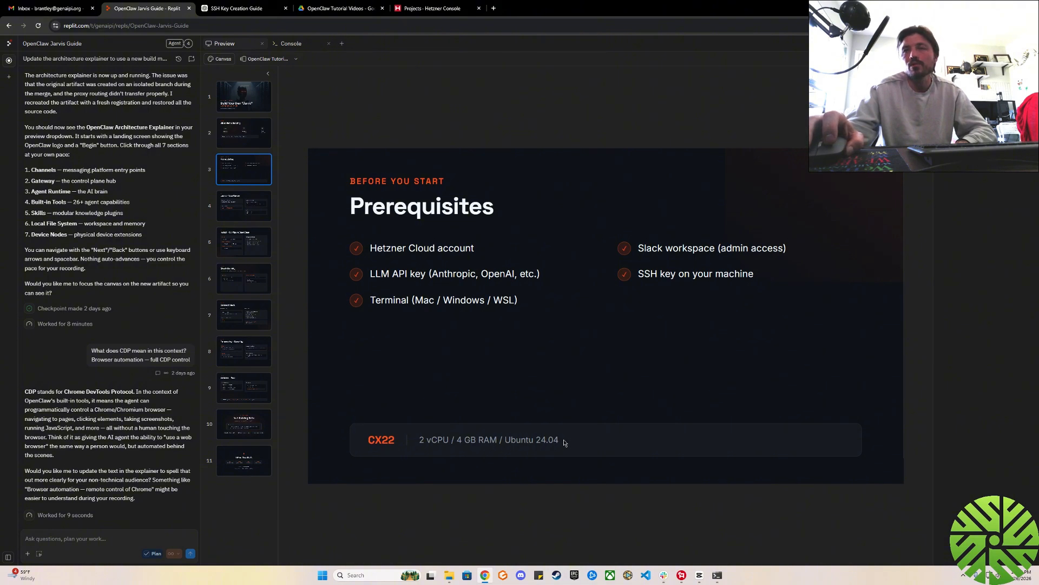
click(260, 7)
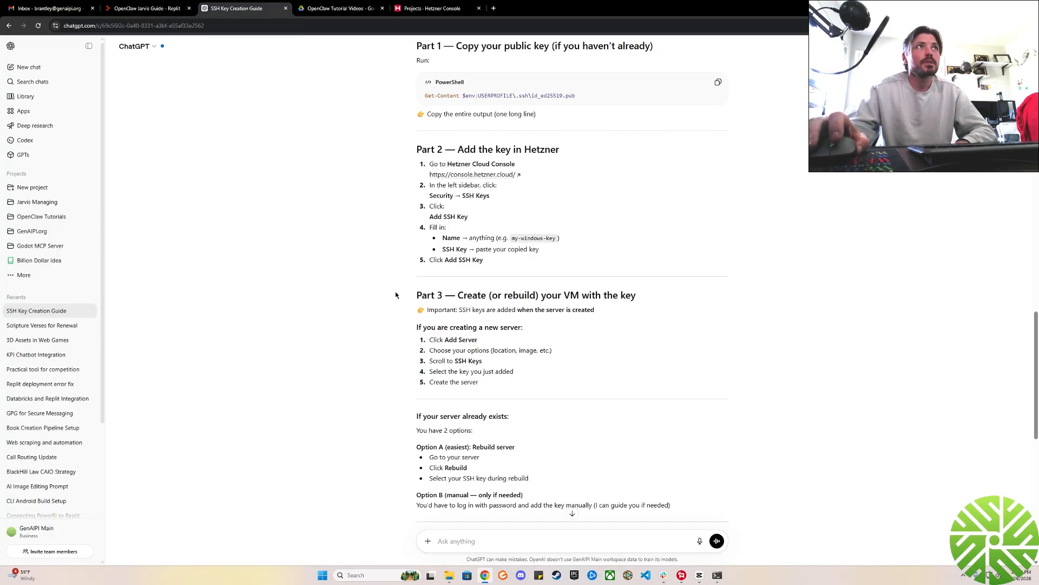
Switch to the Hetzner Console, open Test Project and start creating a server resource.
click(436, 9)
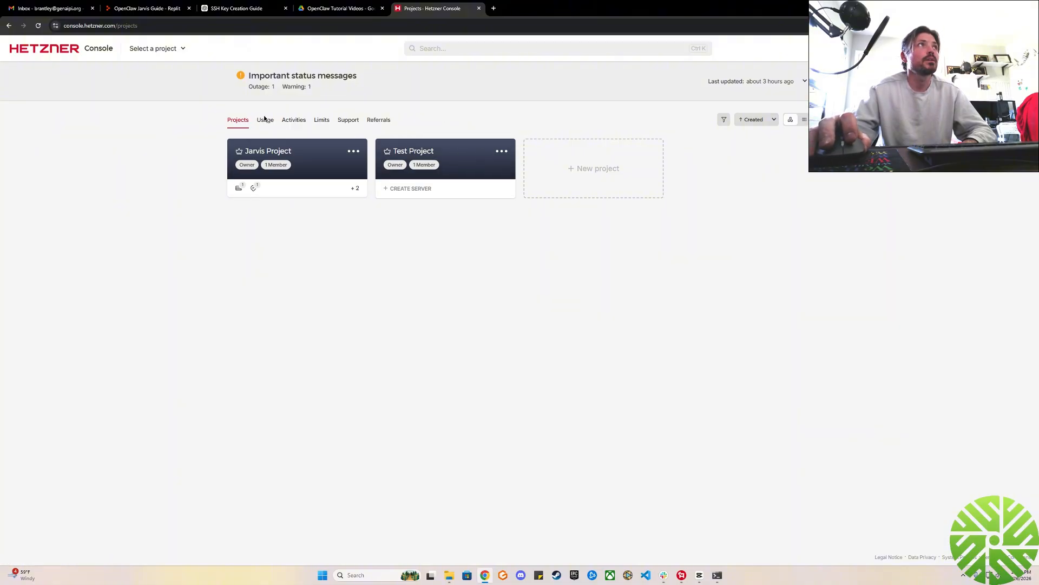
click(443, 152)
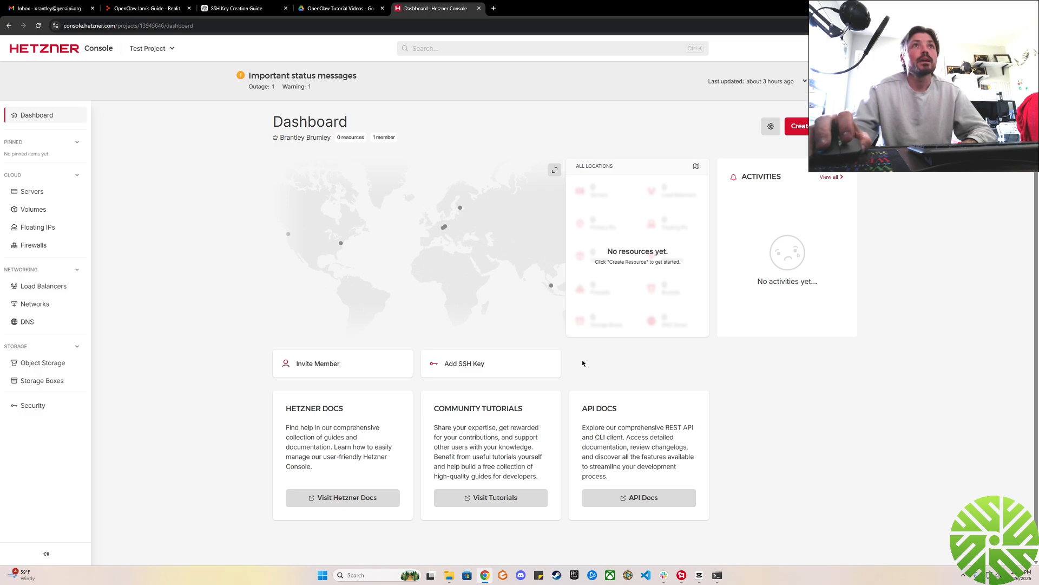
click(825, 126)
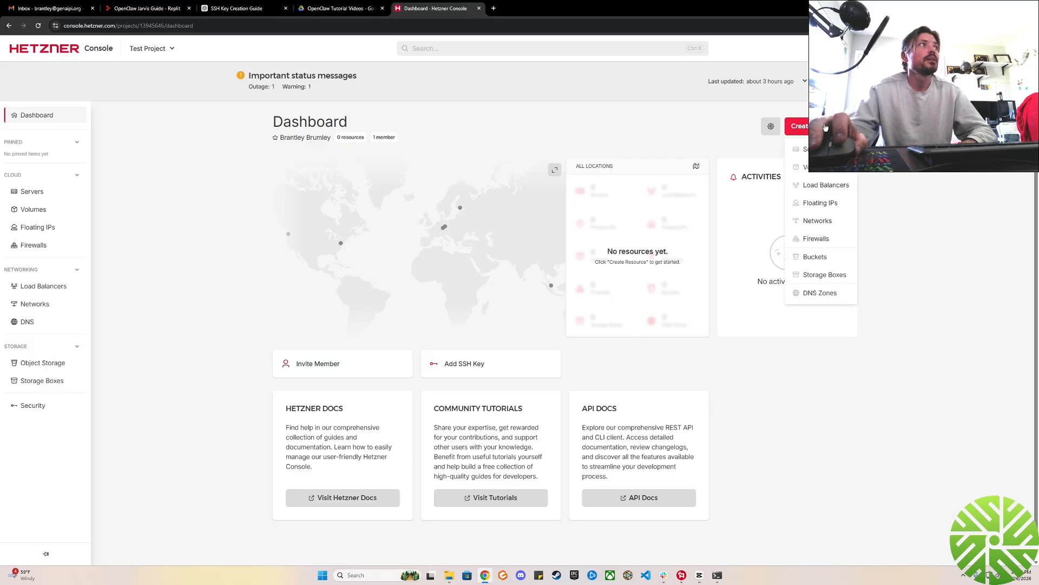
click(813, 150)
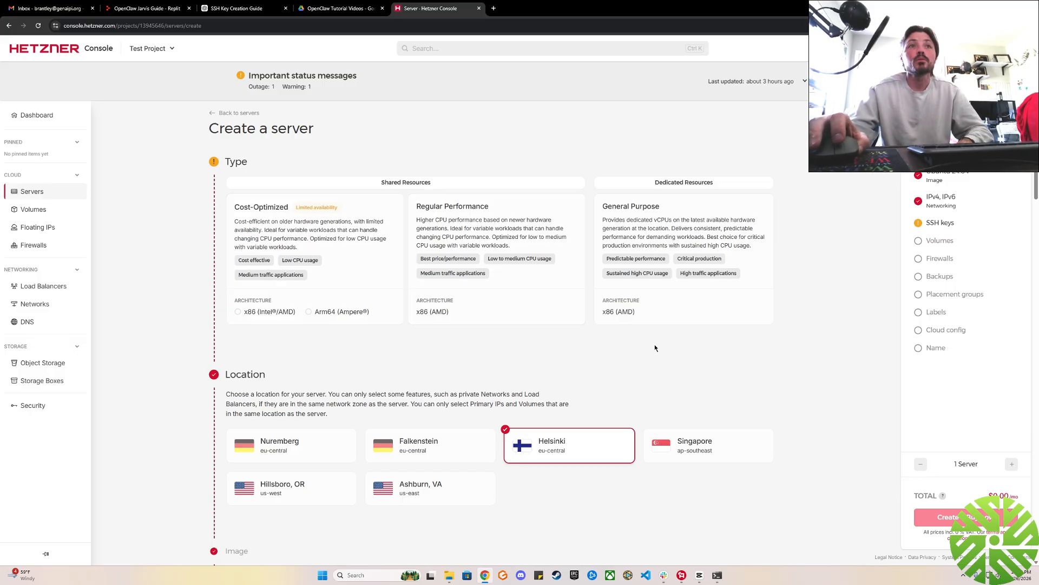
Compare the Cost-Optimized and Regular Performance server types with the server specification on the Replit Prerequisites slide.
scroll(659, 342, down, 1)
click(279, 211)
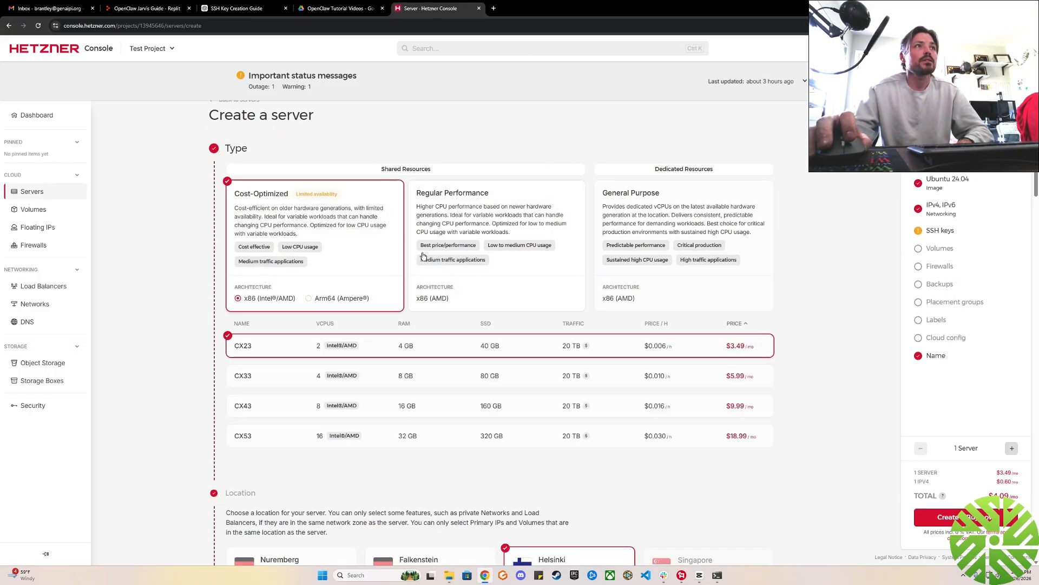
scroll(339, 243, down, 1)
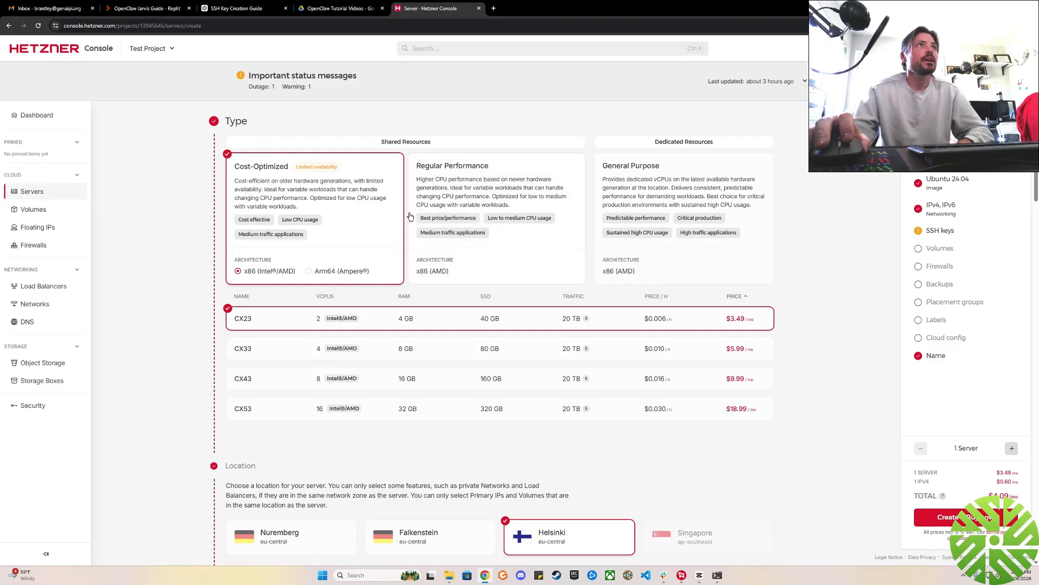
click(465, 197)
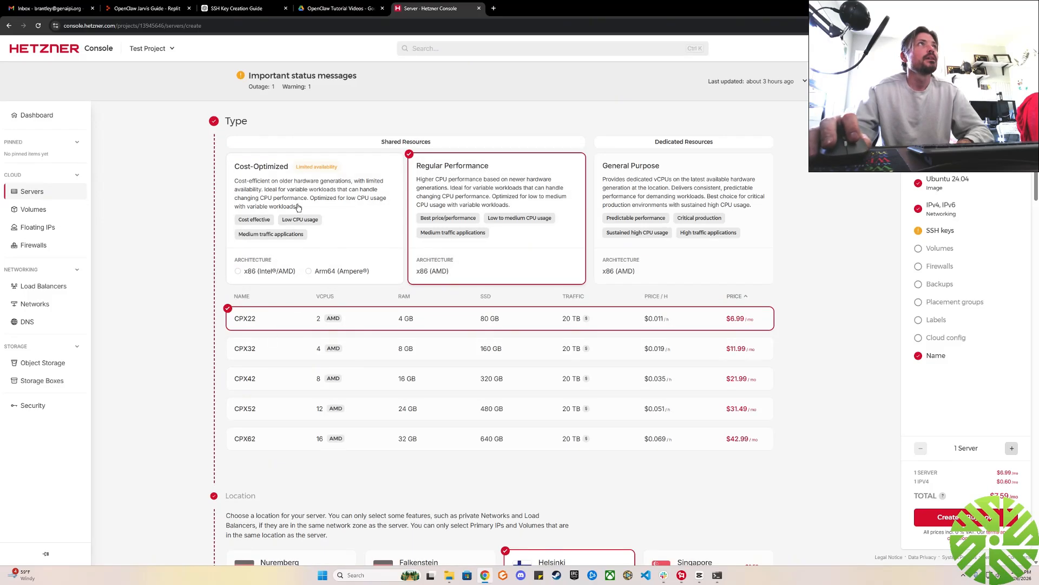
click(158, 15)
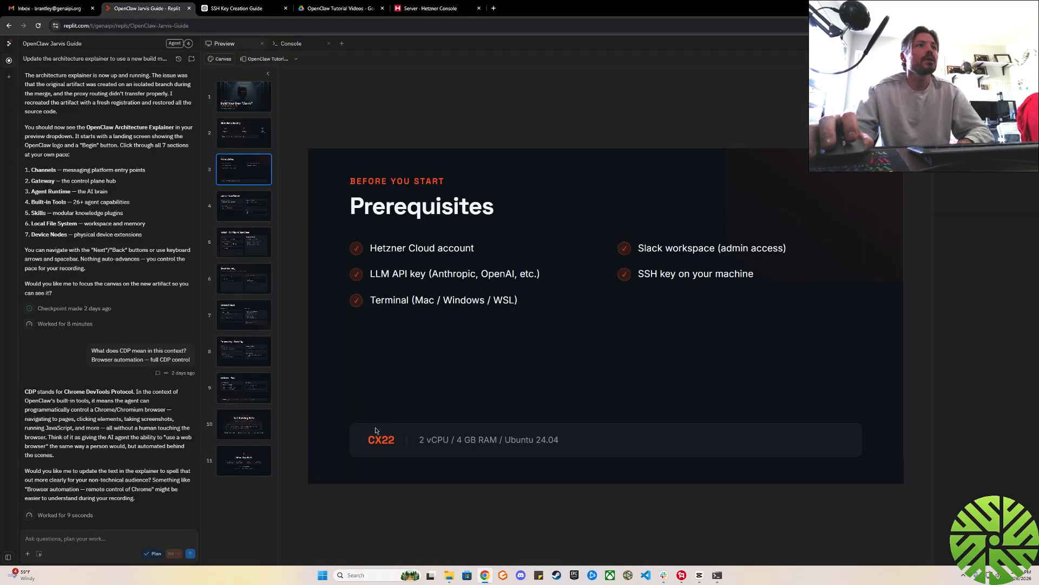
click(404, 10)
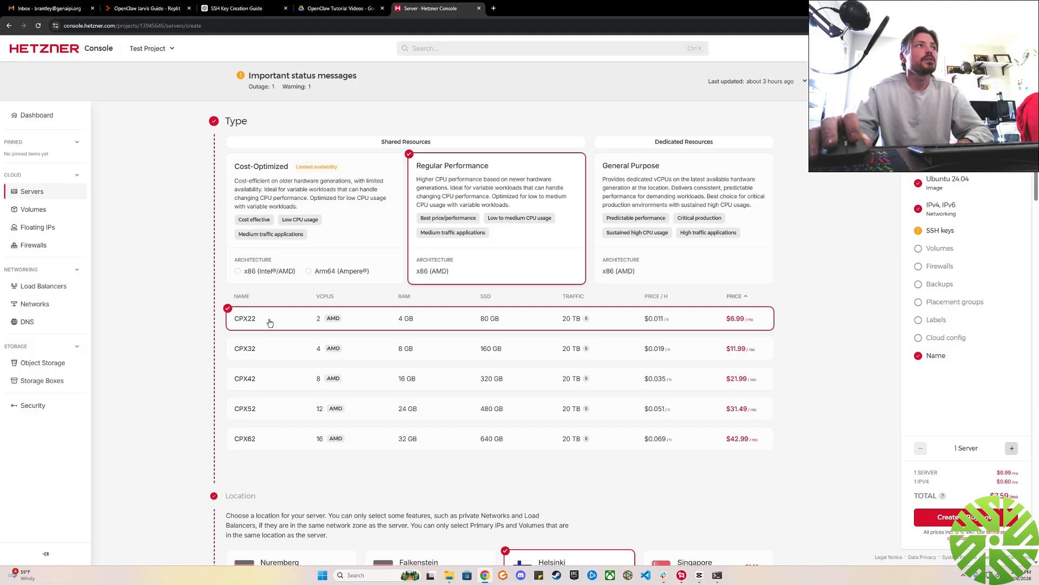
Check the Cost-Optimized x86 and Arm64 plans and the General Purpose plans, and choose Regular Performance with the CPX22 plan.
click(336, 222)
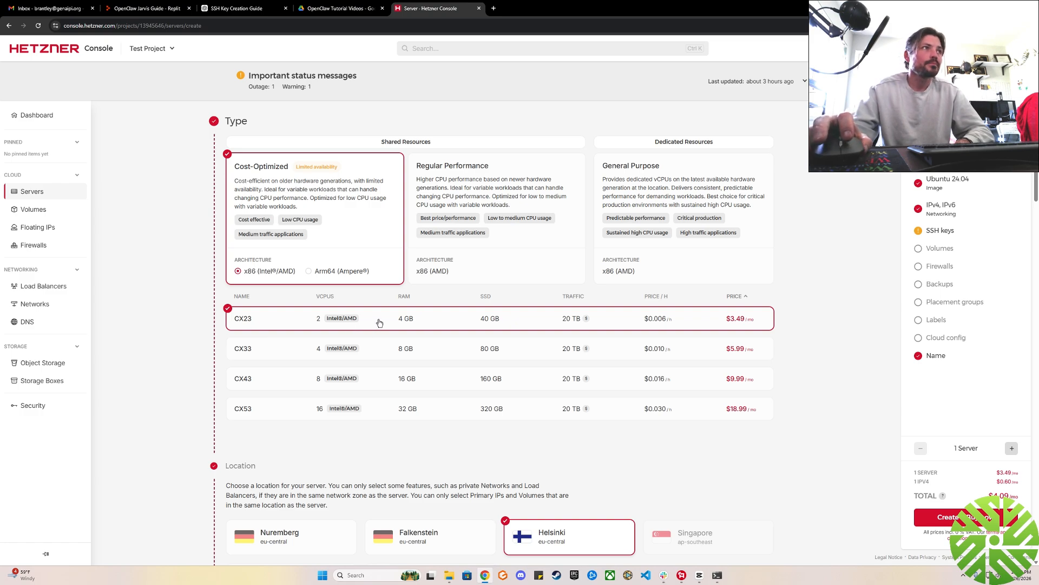
click(311, 272)
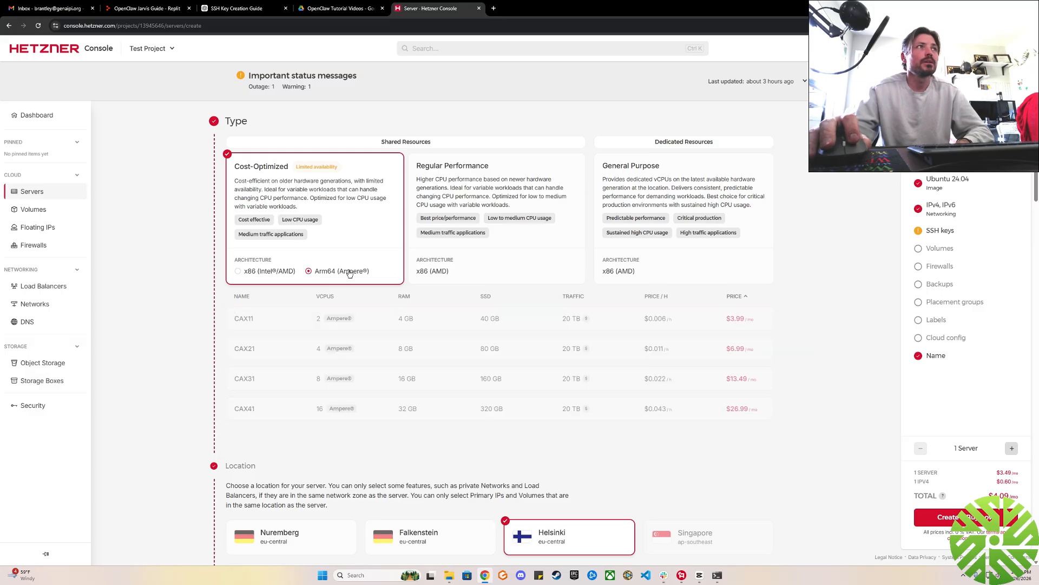
click(241, 272)
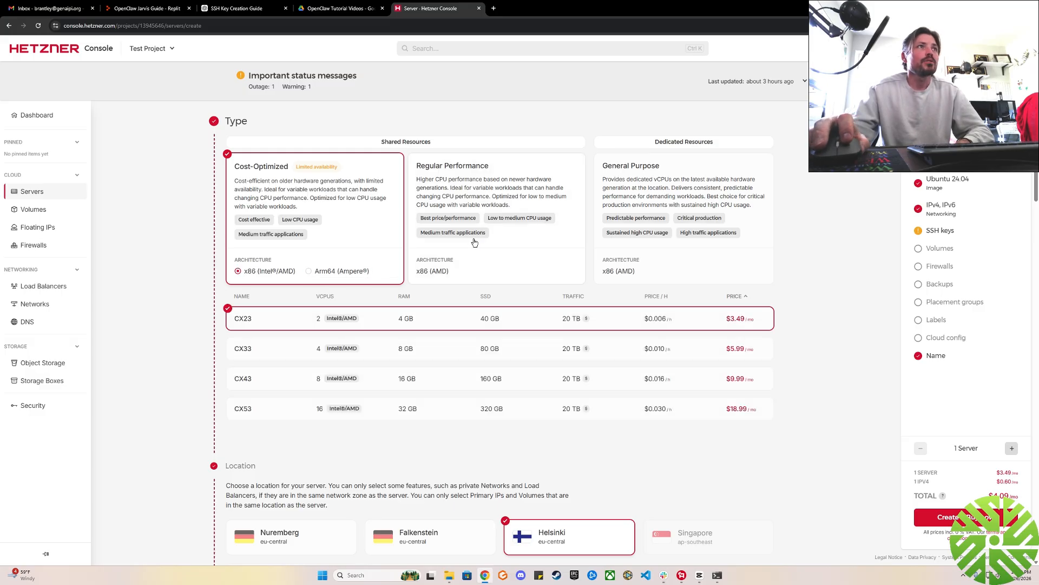
click(506, 222)
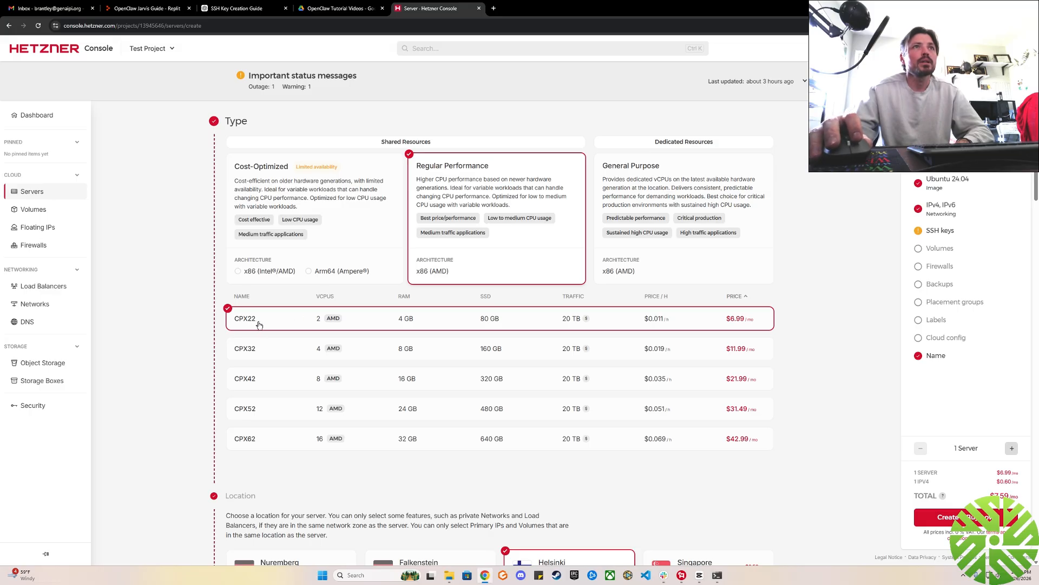
click(659, 173)
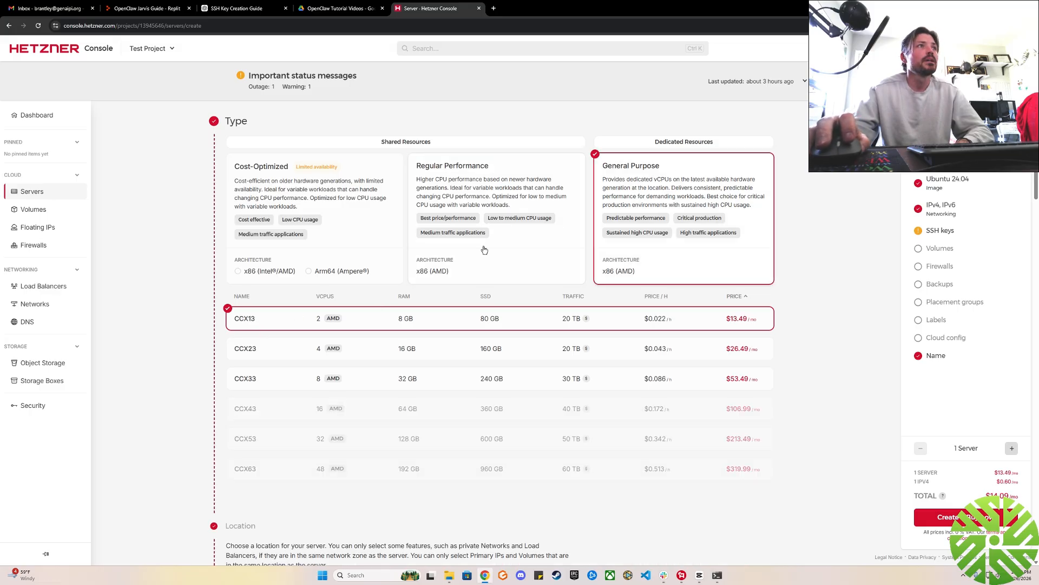
click(570, 213)
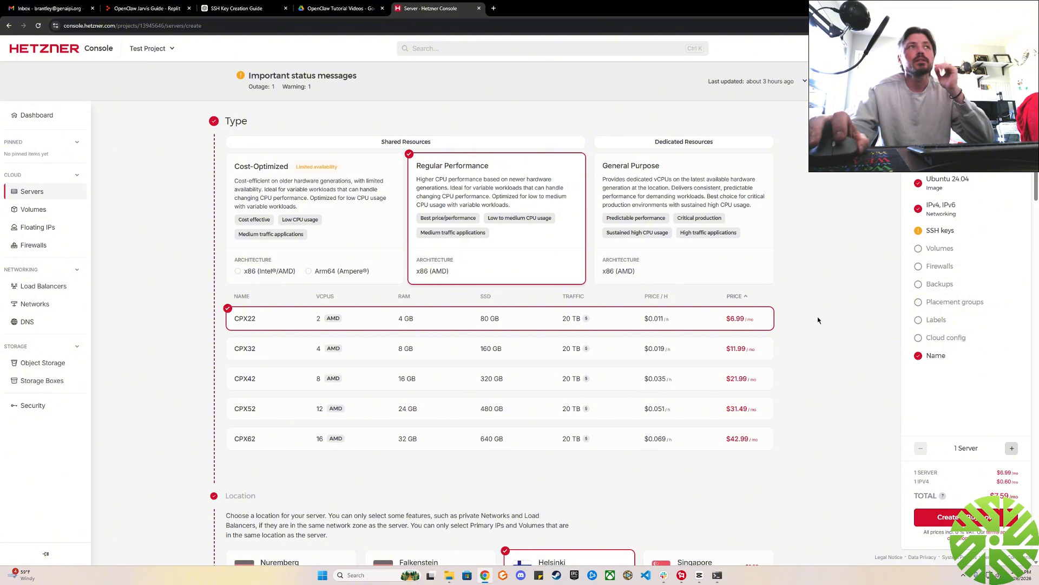
Review the server's Location, Image and Networking options and go to the SSH keys section.
scroll(841, 311, down, 3)
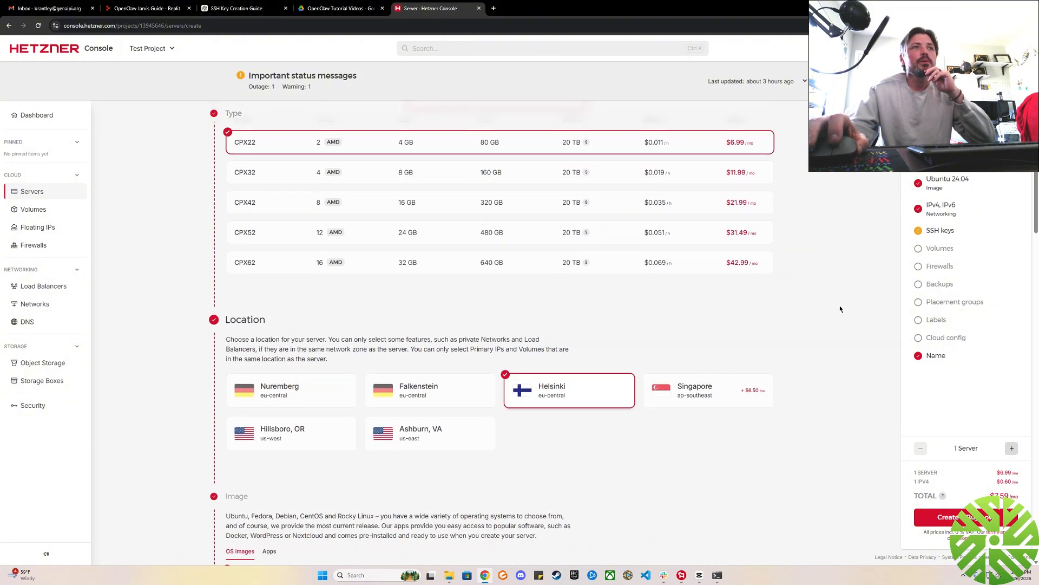
scroll(840, 308, down, 2)
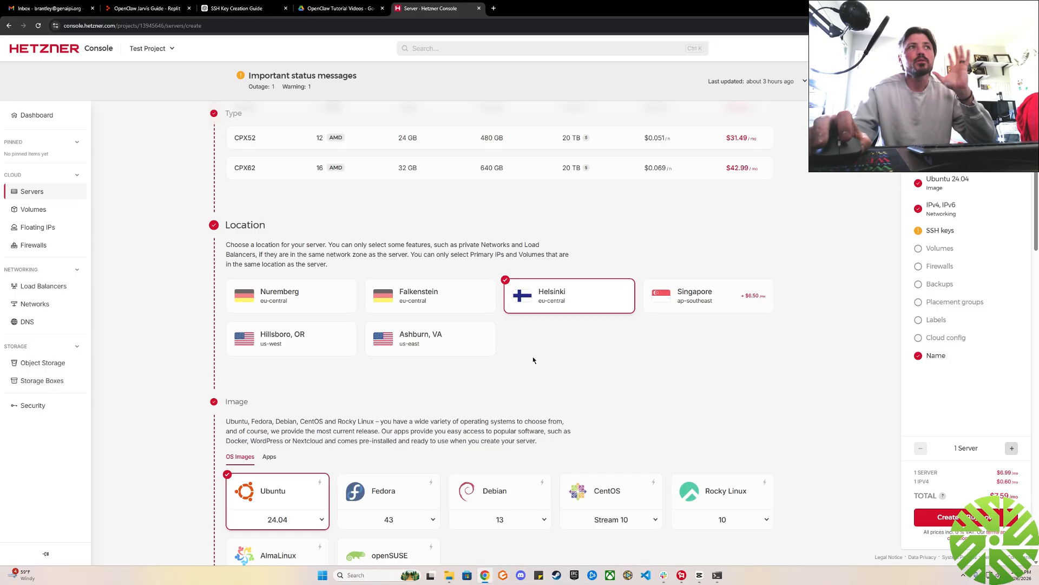
scroll(812, 379, down, 2)
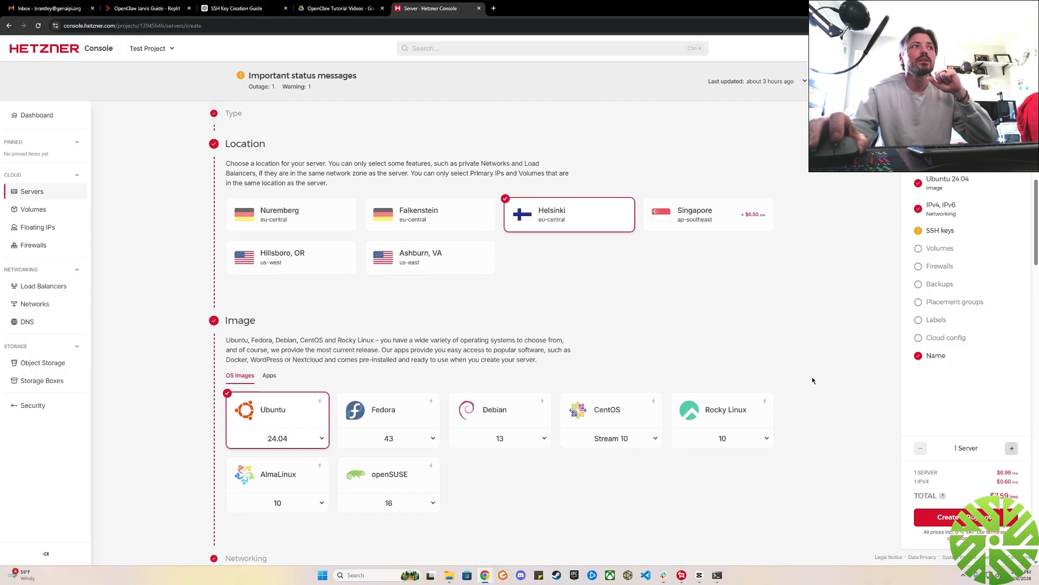
scroll(812, 379, down, 1)
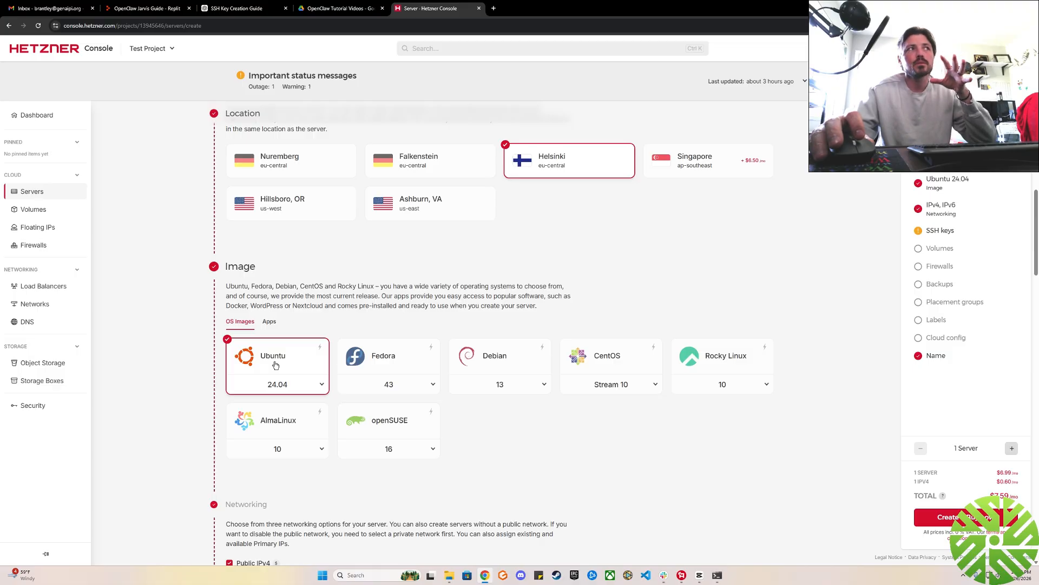
scroll(658, 405, down, 2)
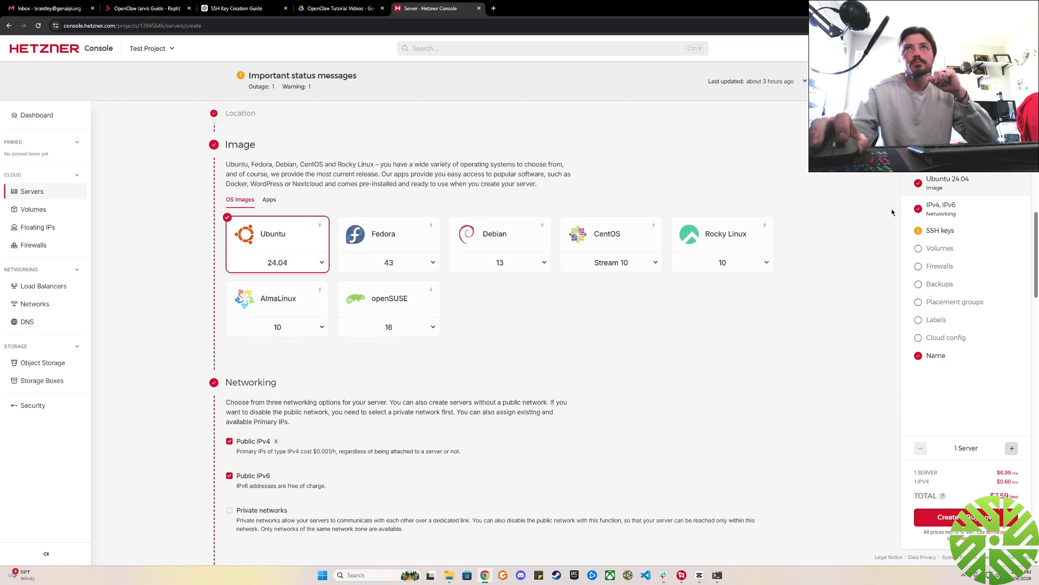
click(945, 233)
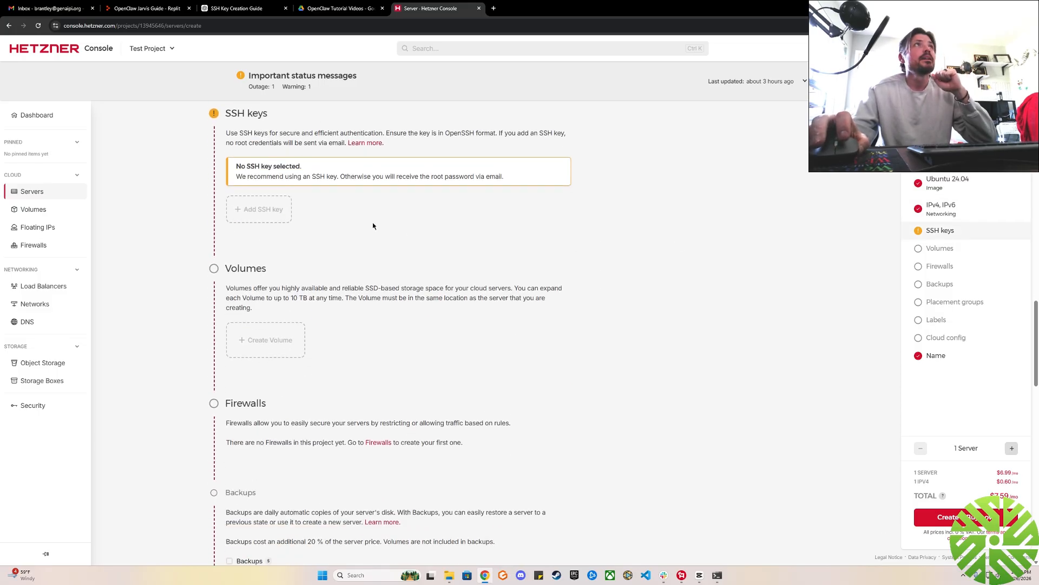
Check Part 2 of the ChatGPT SSH key guide for the Security → SSH Keys path and return to the Hetzner Console.
click(238, 10)
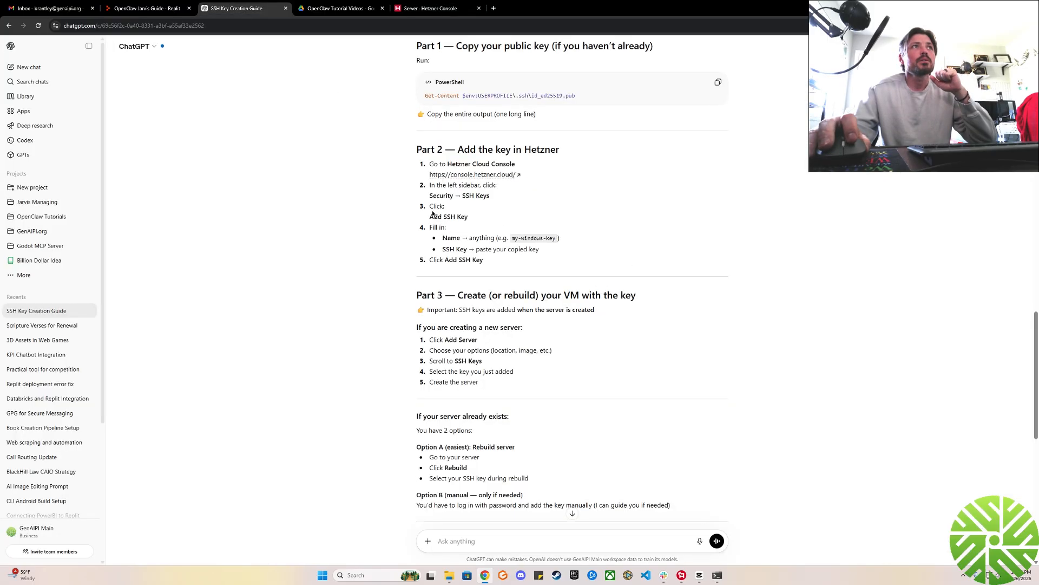
drag(431, 198, 487, 198)
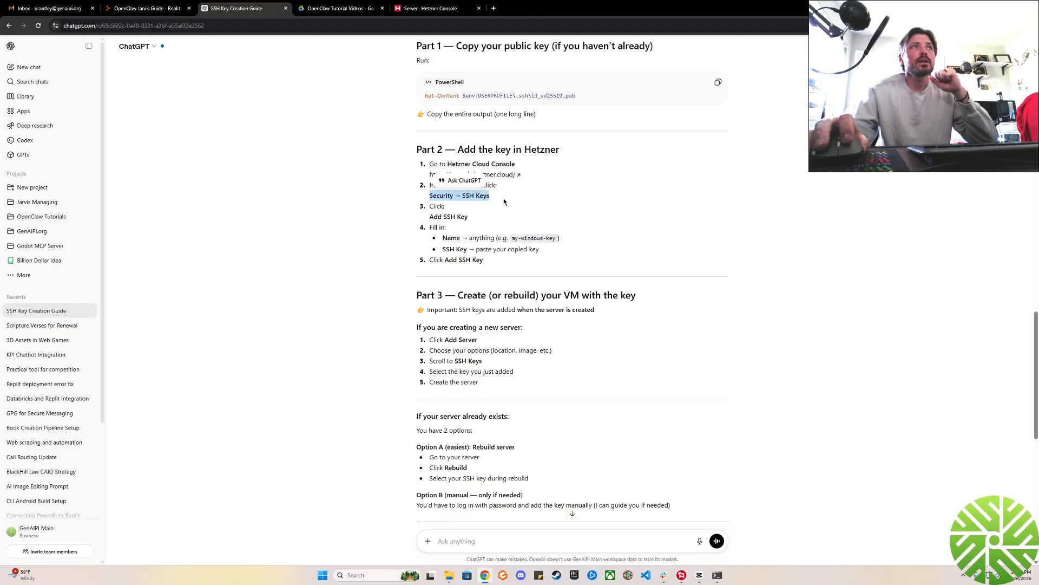
click(427, 13)
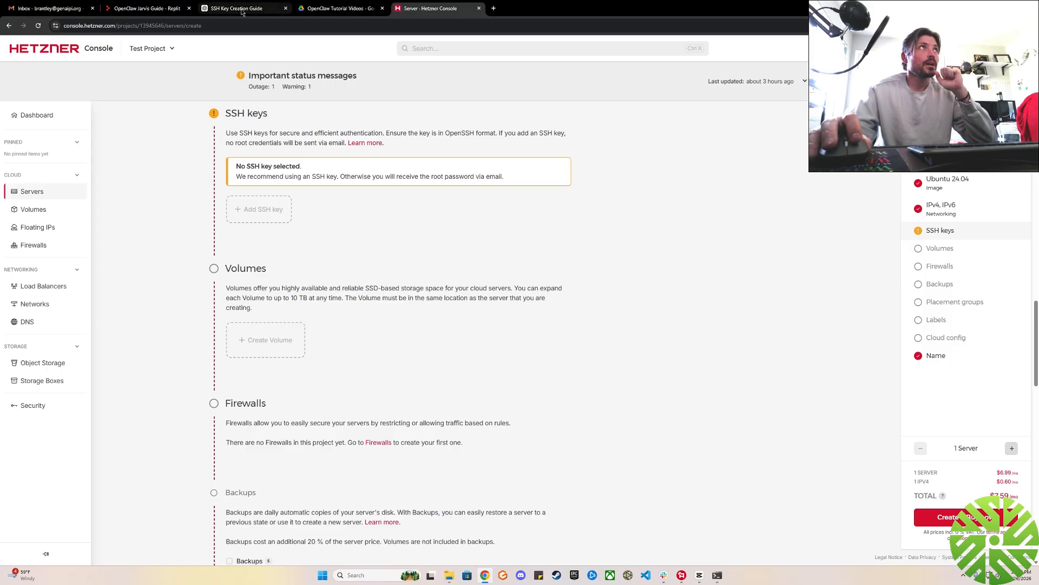
Review the remaining server options from Backups through Labels, Cloud config and Name, and return to the SSH keys section.
scroll(629, 291, down, 6)
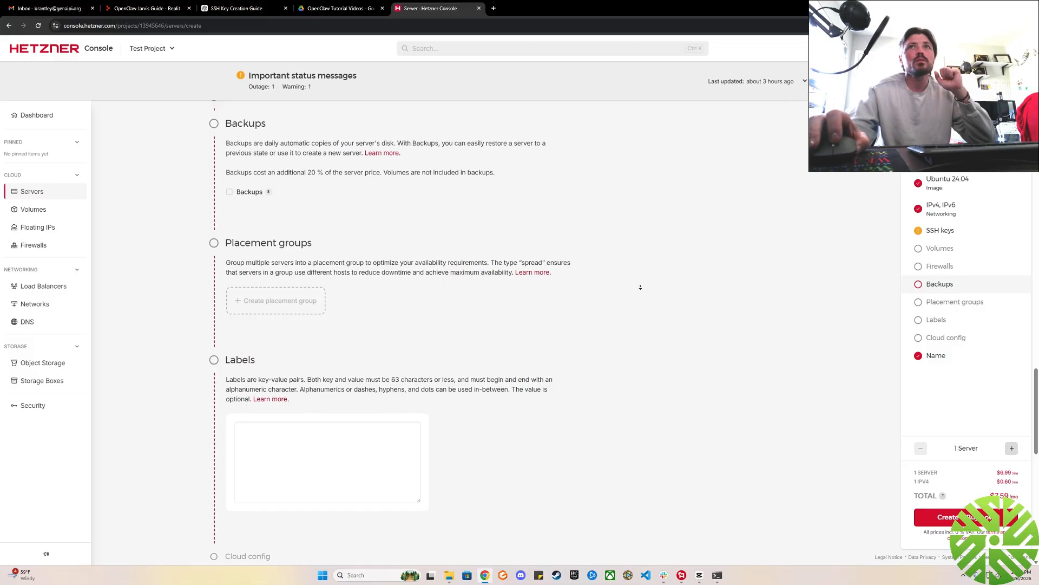
scroll(640, 295, down, 3)
scroll(640, 311, down, 3)
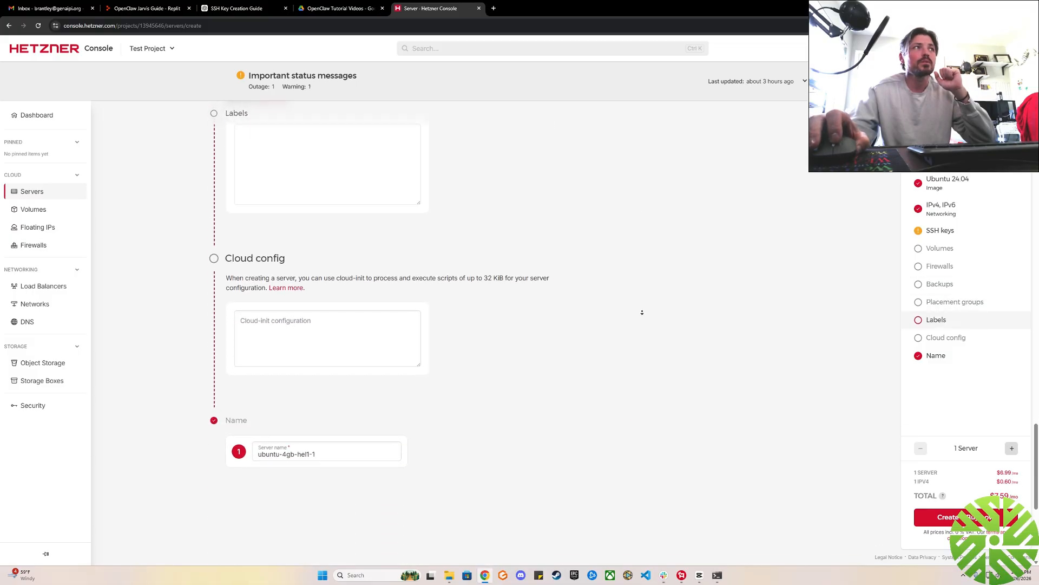
scroll(628, 260, up, 10)
scroll(630, 223, up, 6)
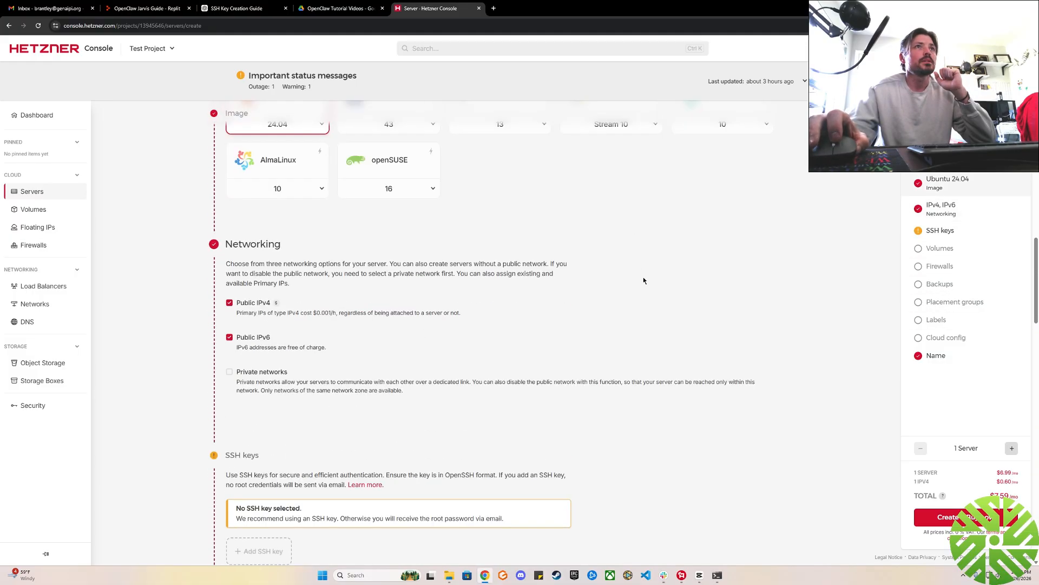
scroll(644, 303, down, 2)
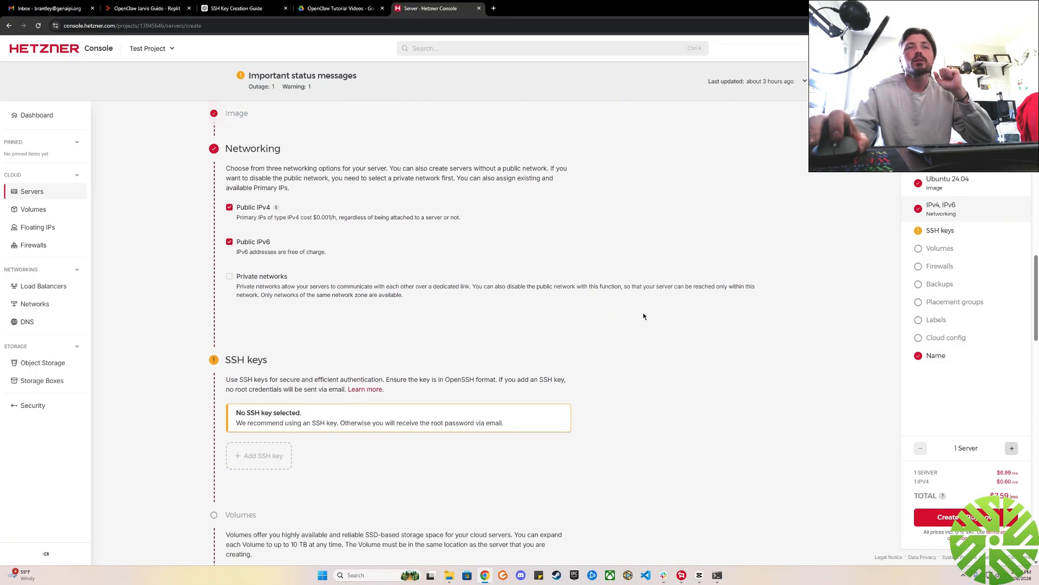
scroll(642, 320, down, 2)
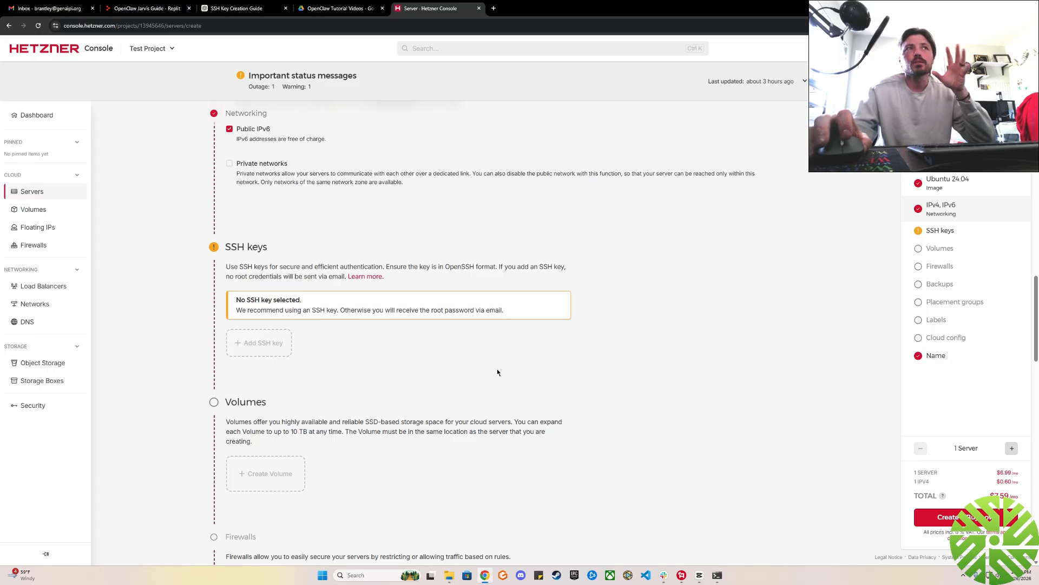
Open the form for adding an SSH key and compare it with the ChatGPT guide's instructions for the name and copied key.
click(258, 343)
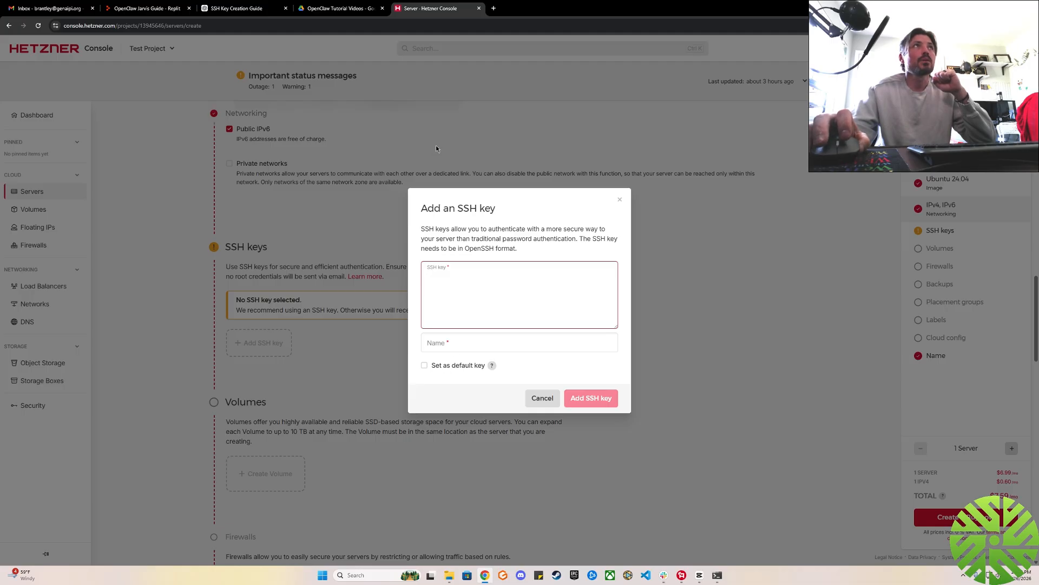
click(237, 8)
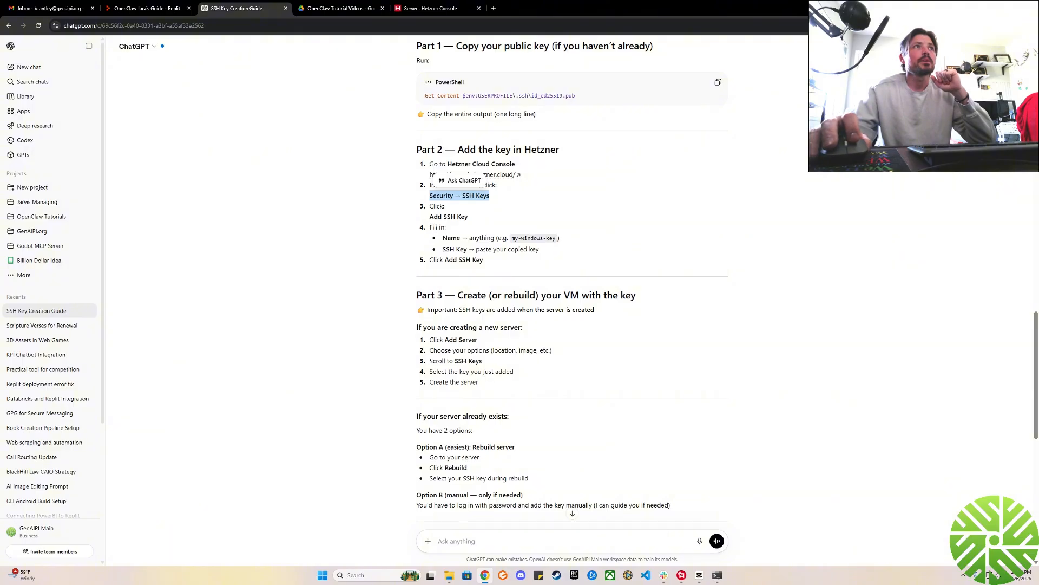
drag(465, 239, 574, 239)
click(598, 243)
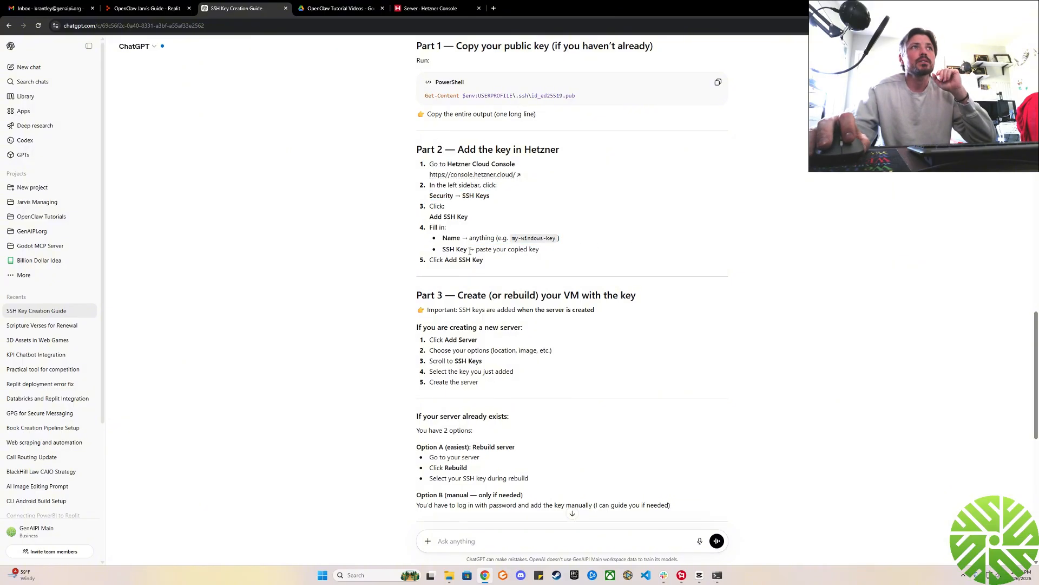
drag(477, 249, 539, 250)
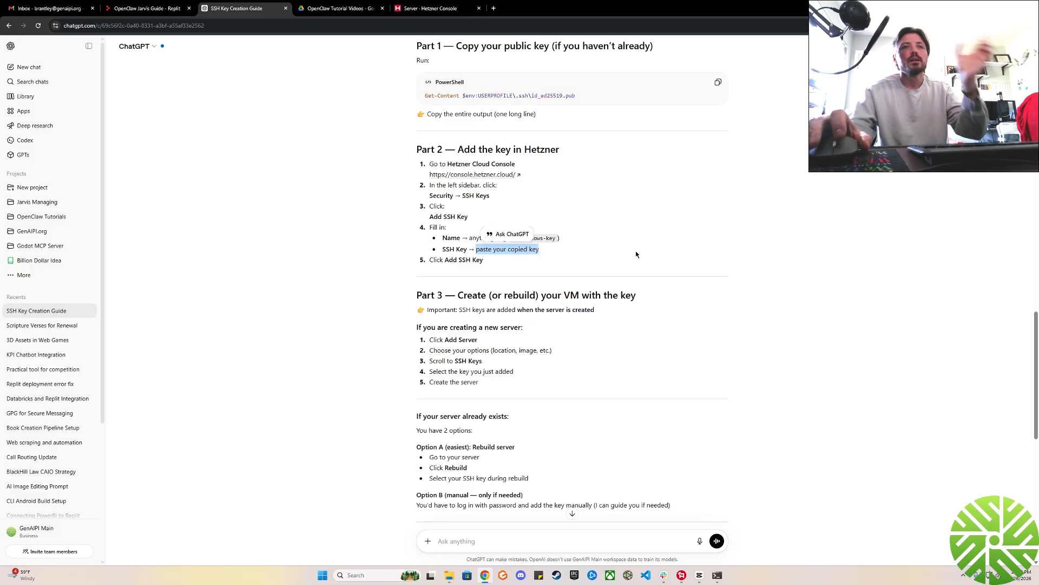
click(430, 9)
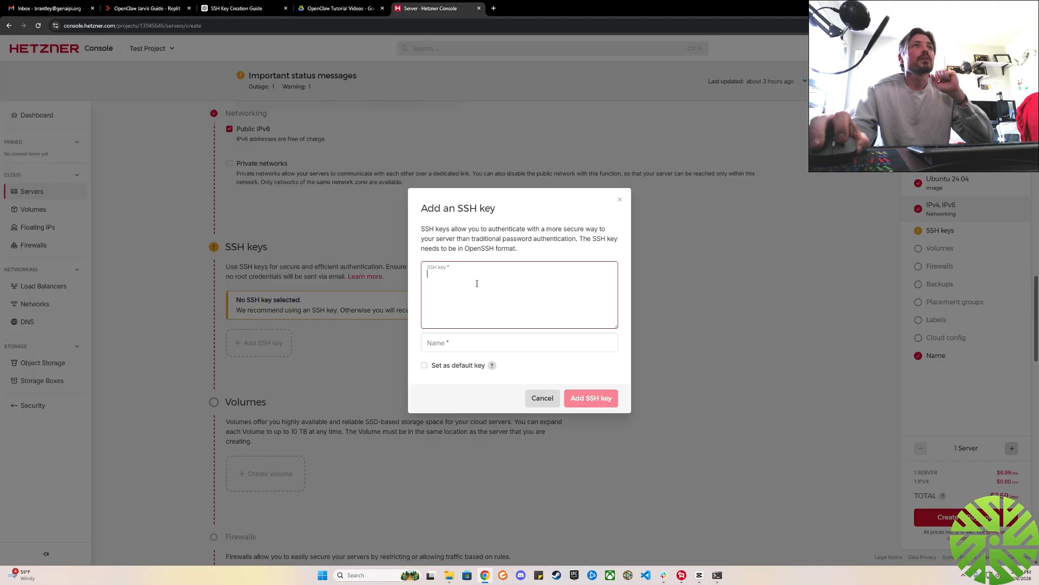
Examine the SSH key and Name fields and the explanation of the default key option, and cancel adding the key.
right_click(444, 274)
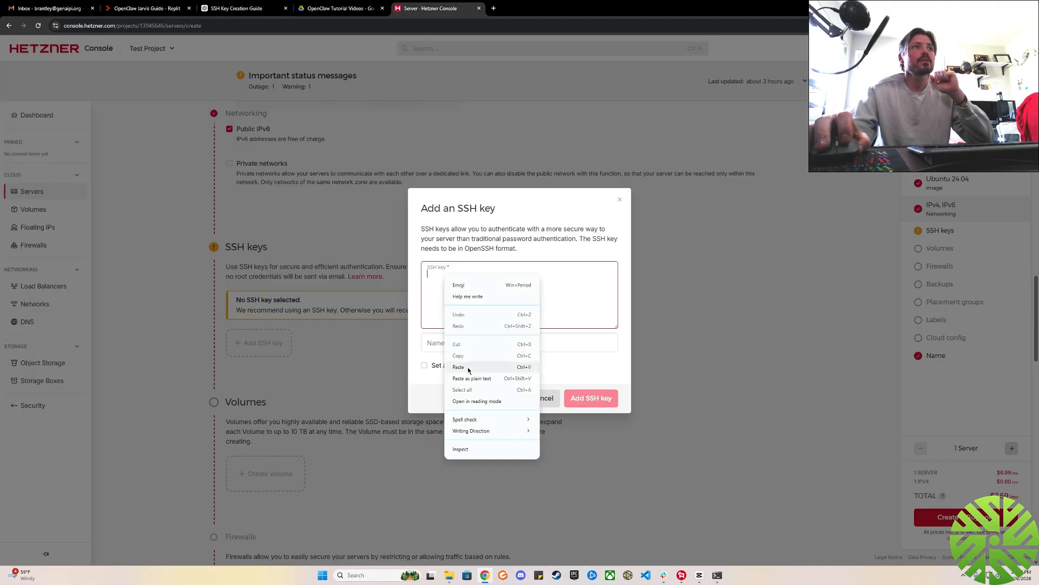
click(533, 259)
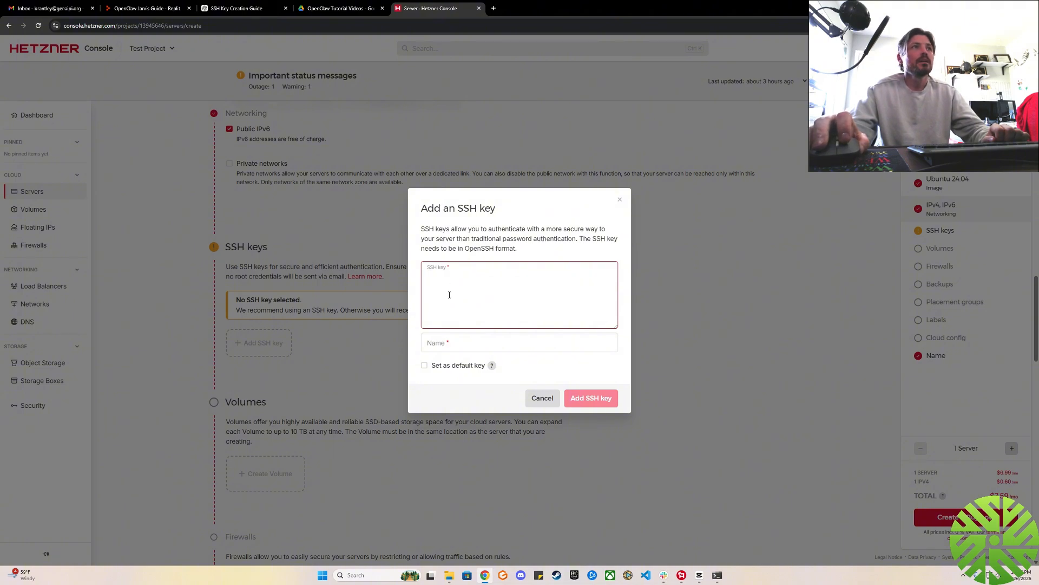
key(Tab)
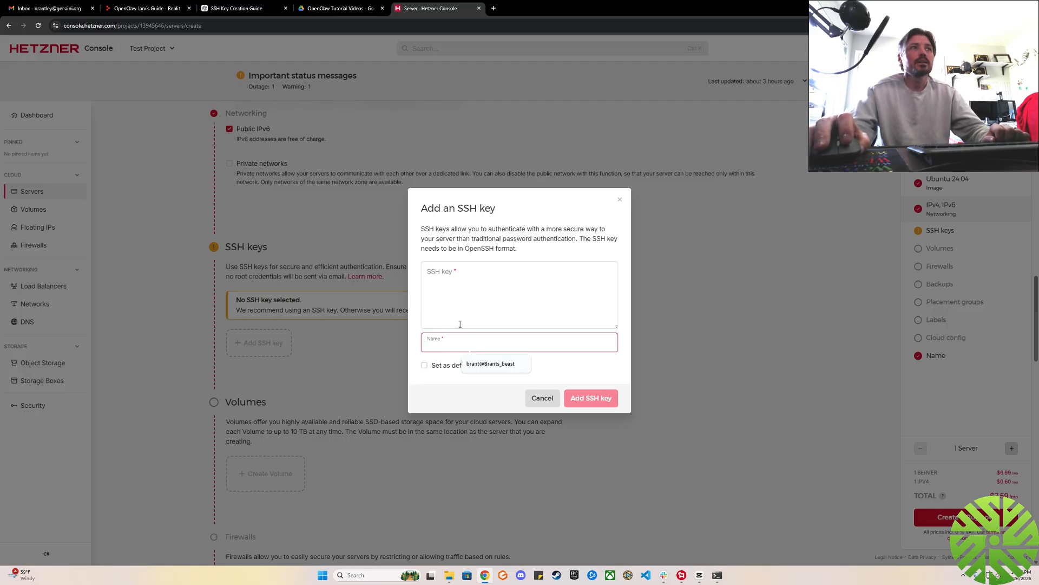
click(434, 388)
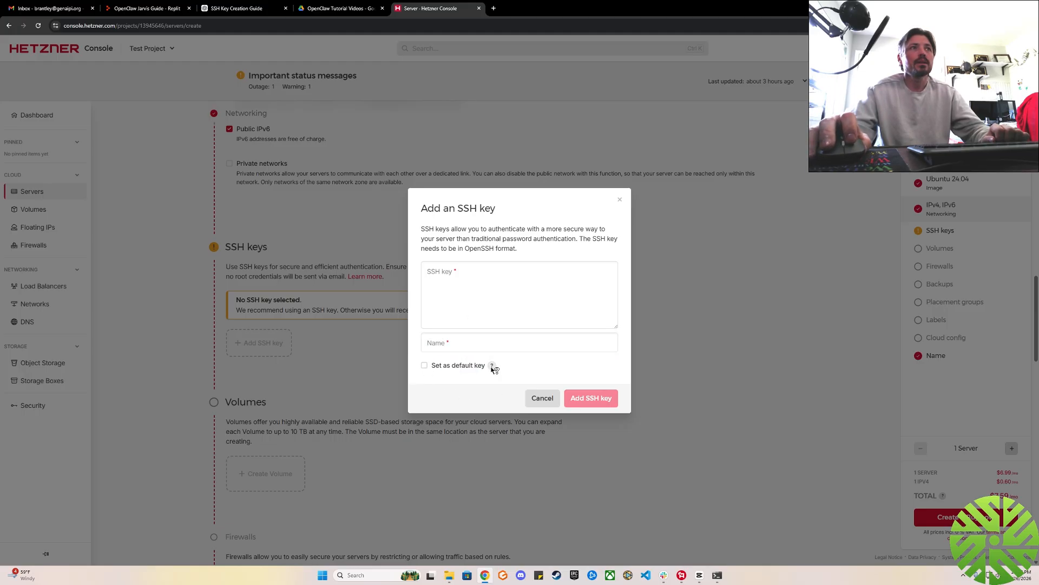
mouse_move(492, 367)
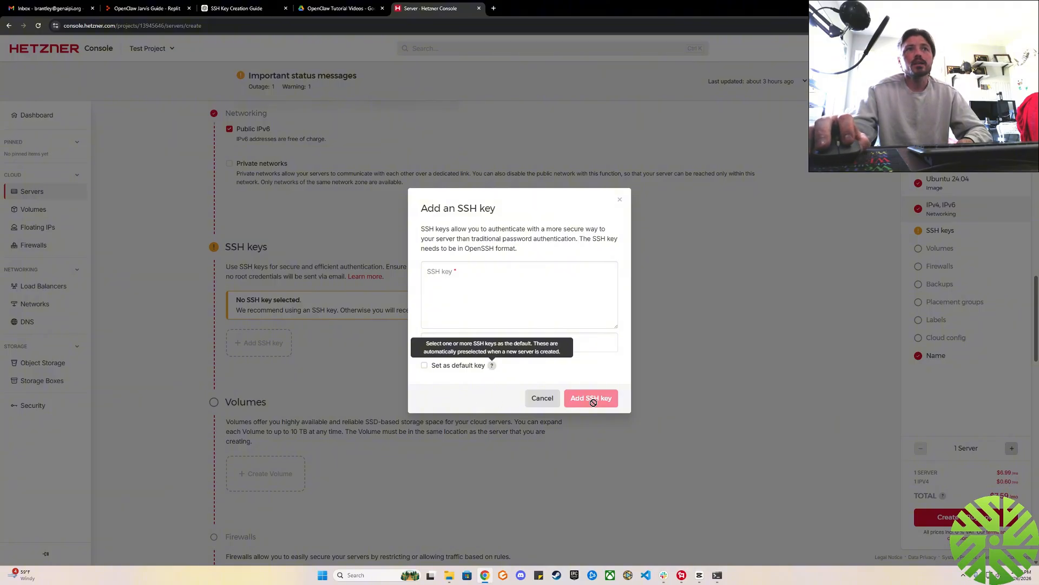
click(541, 400)
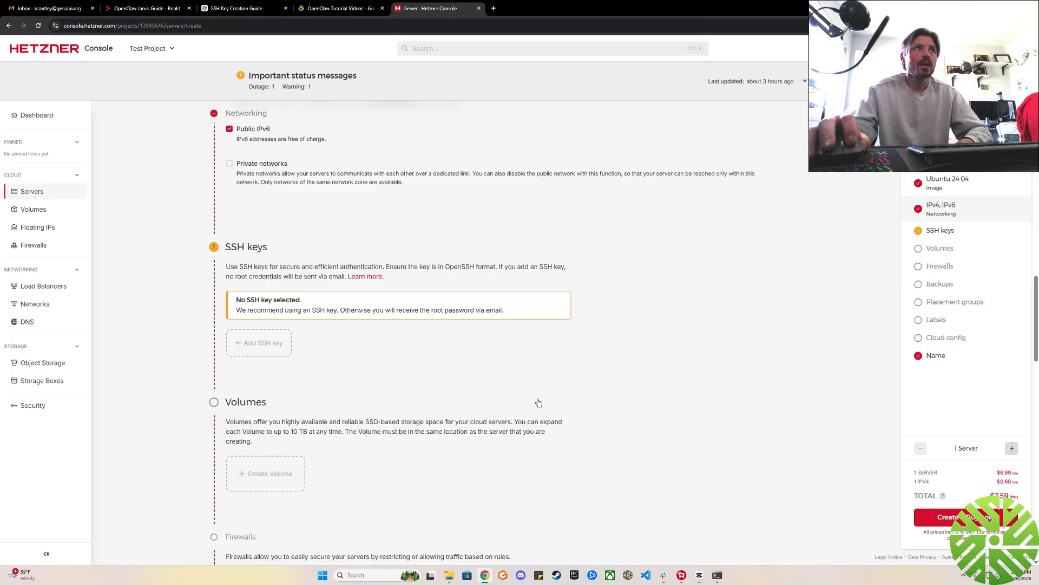
Go to the server's Name section and select the entire server name.
scroll(717, 302, down, 15)
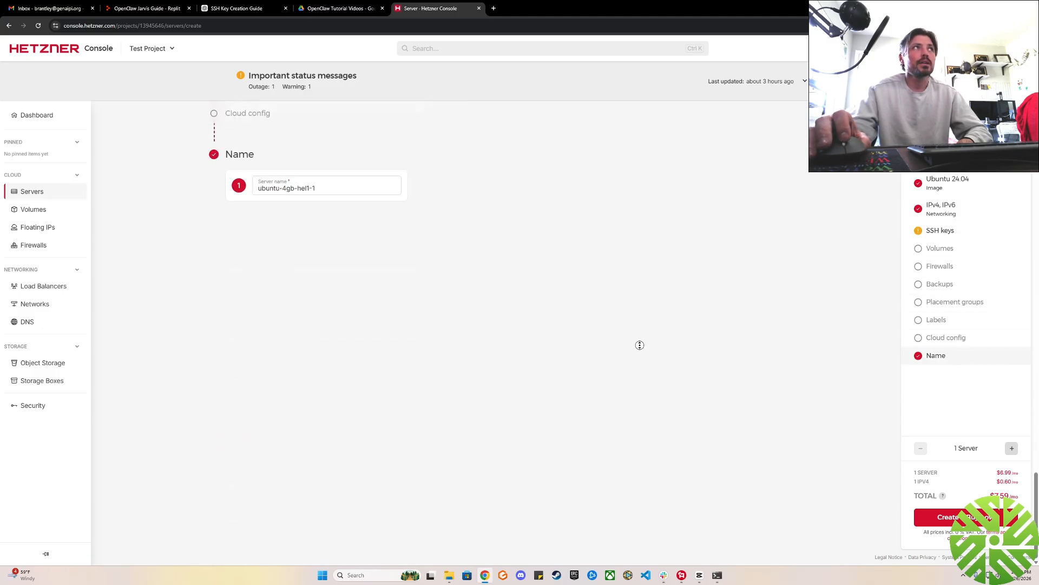
scroll(476, 378, up, 3)
click(323, 360)
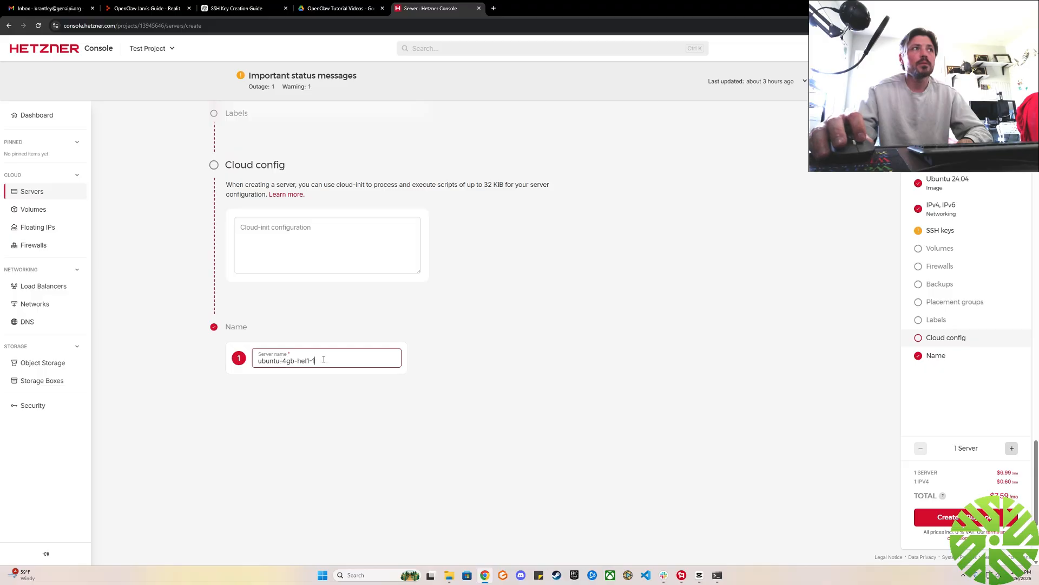
key(ctrl+a)
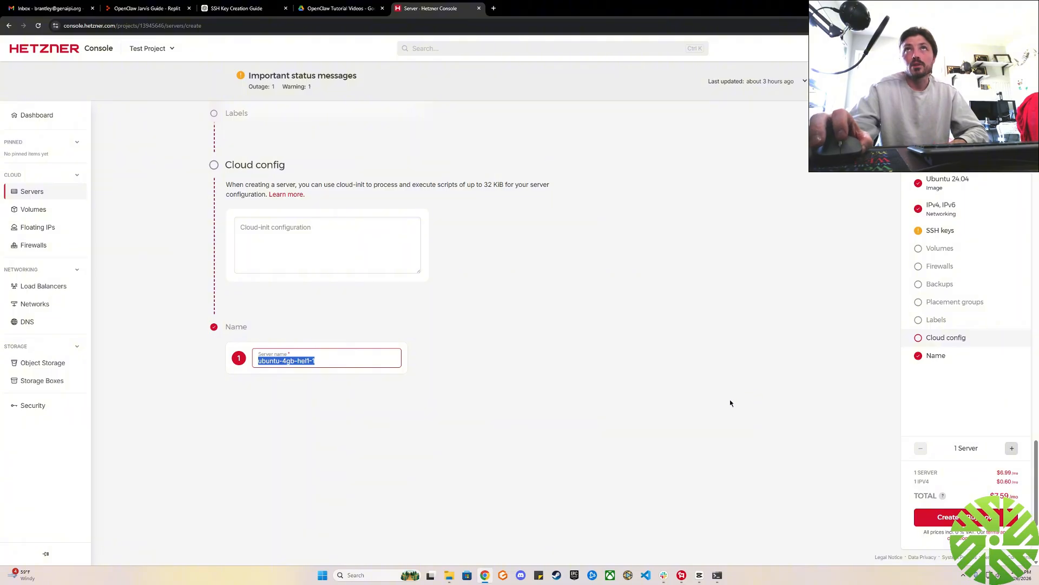
Revisit the server's Type section and switch to the ChatGPT guide to read Part 4 on connecting from a Windows machine.
middle_click(718, 420)
scroll(708, 328, up, 14)
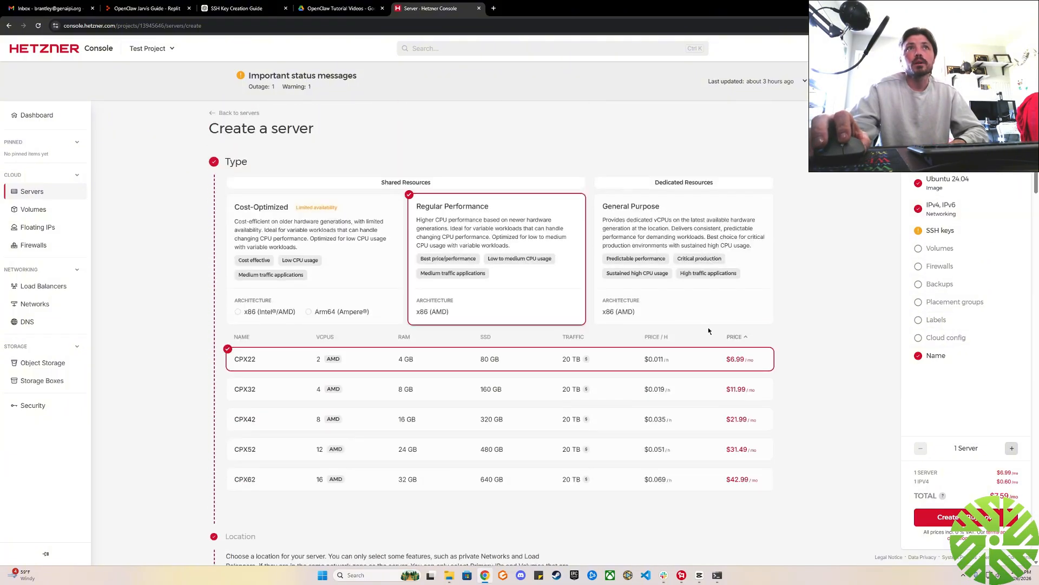
click(236, 8)
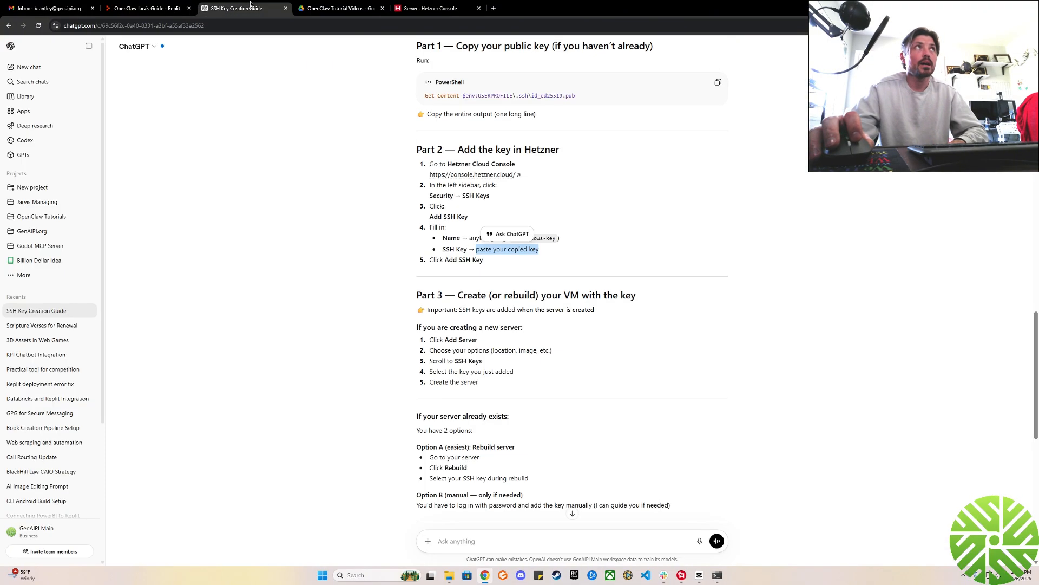
scroll(744, 339, down, 8)
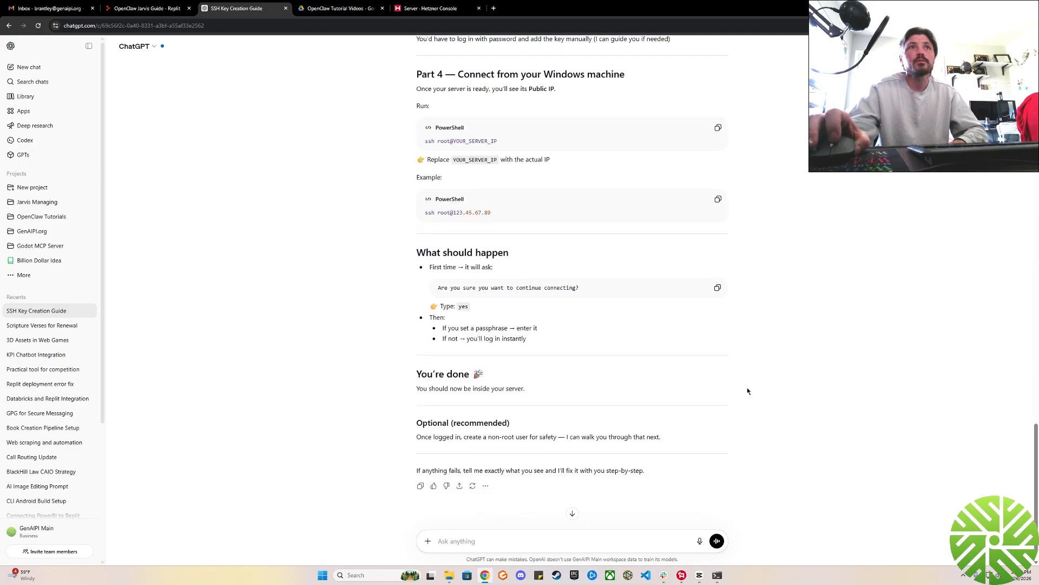